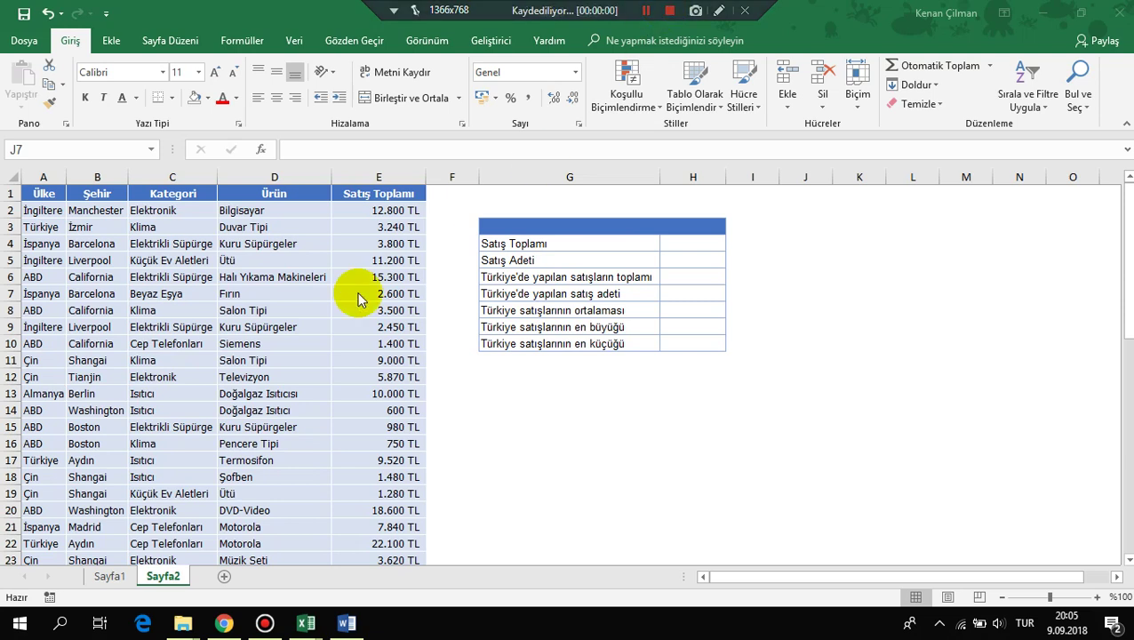
Point out the Satış Toplamı row and its empty value cell
{"action": "left_click", "coordinate": [160, 244]}
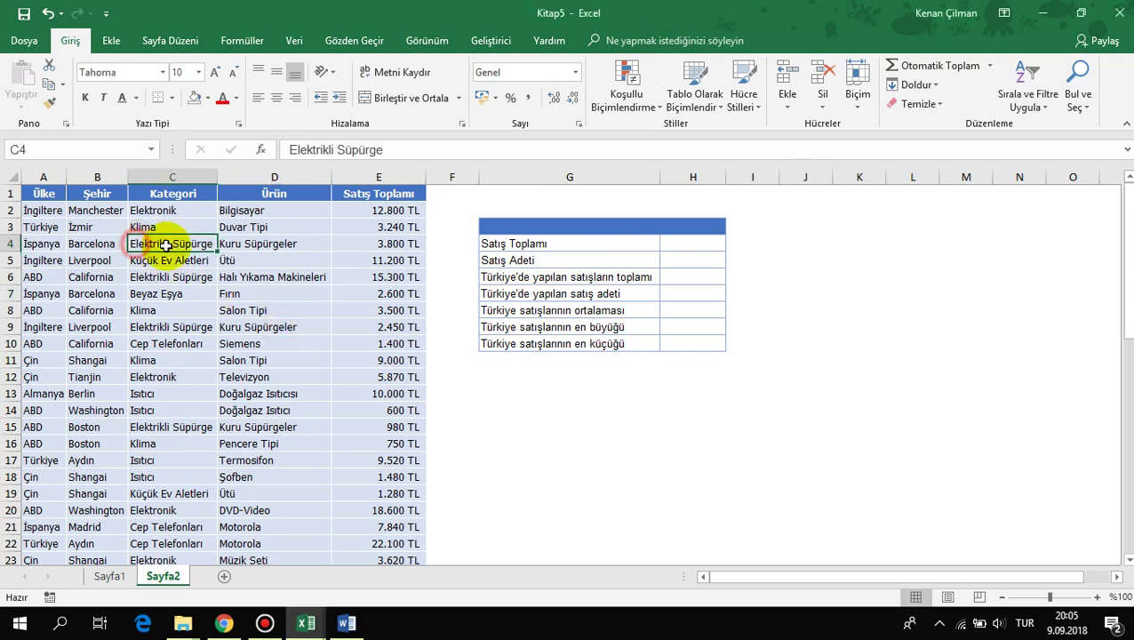
{"action": "left_click", "coordinate": [533, 245]}
{"action": "left_click", "coordinate": [680, 246]}
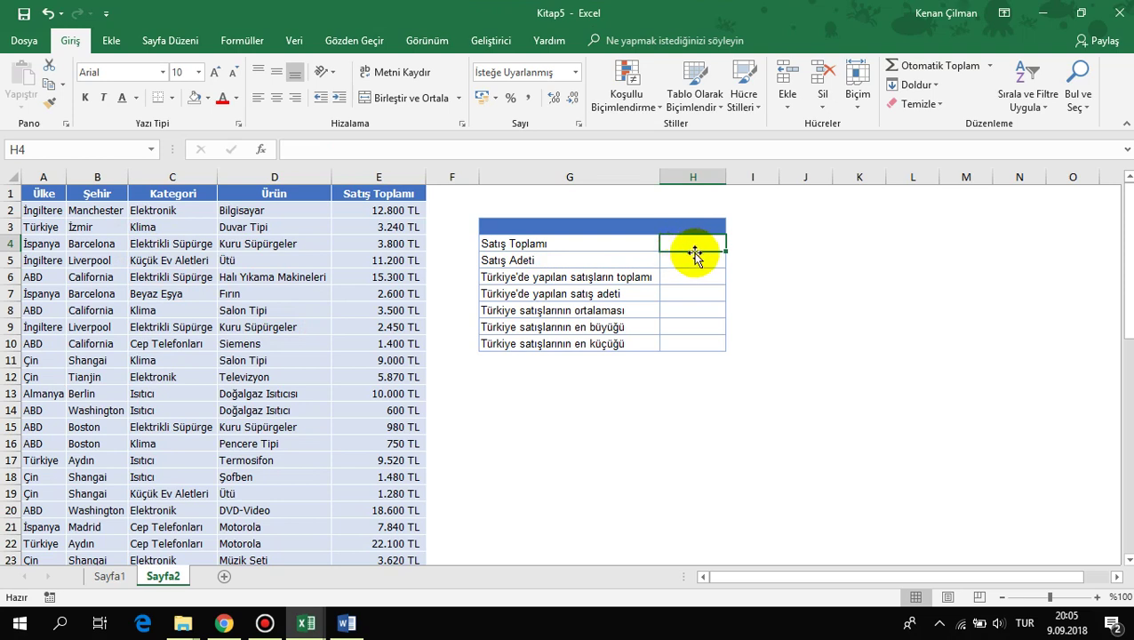
{"action": "left_click", "coordinate": [810, 277]}
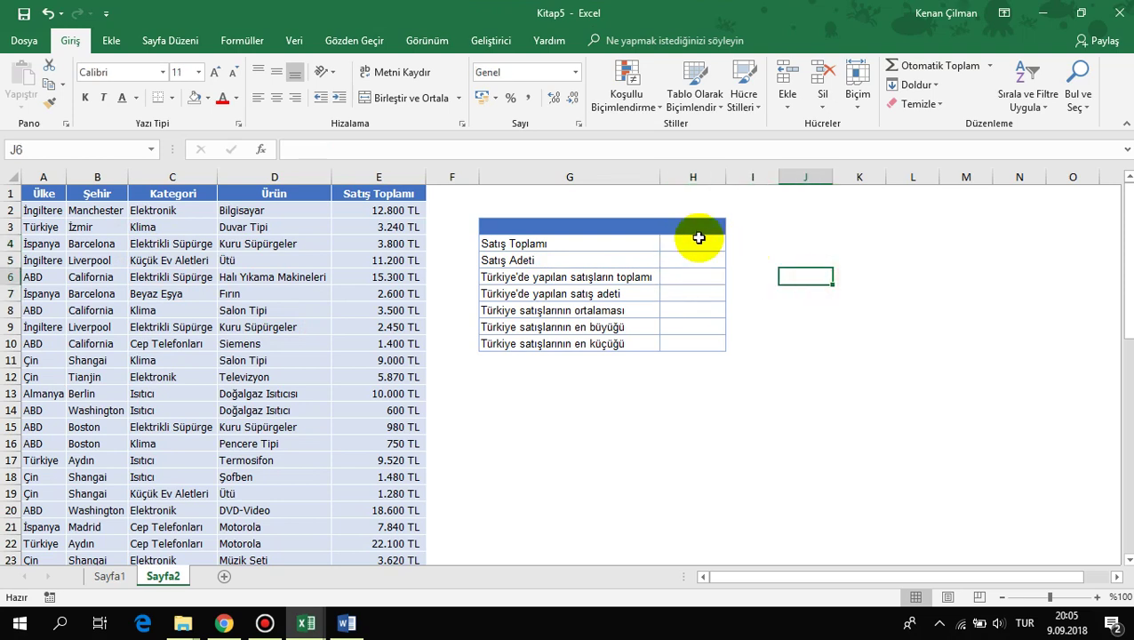
Highlight sales data rows and the amounts E2:E15 to show their sum
{"action": "left_click", "coordinate": [380, 243]}
{"action": "mouse_move", "coordinate": [27, 210]}
{"action": "left_mouse_down"}
{"action": "mouse_move", "coordinate": [396, 349]}
{"action": "mouse_move", "coordinate": [390, 407]}
{"action": "left_mouse_up"}
{"action": "left_click", "coordinate": [338, 229]}
{"action": "left_click", "coordinate": [210, 228]}
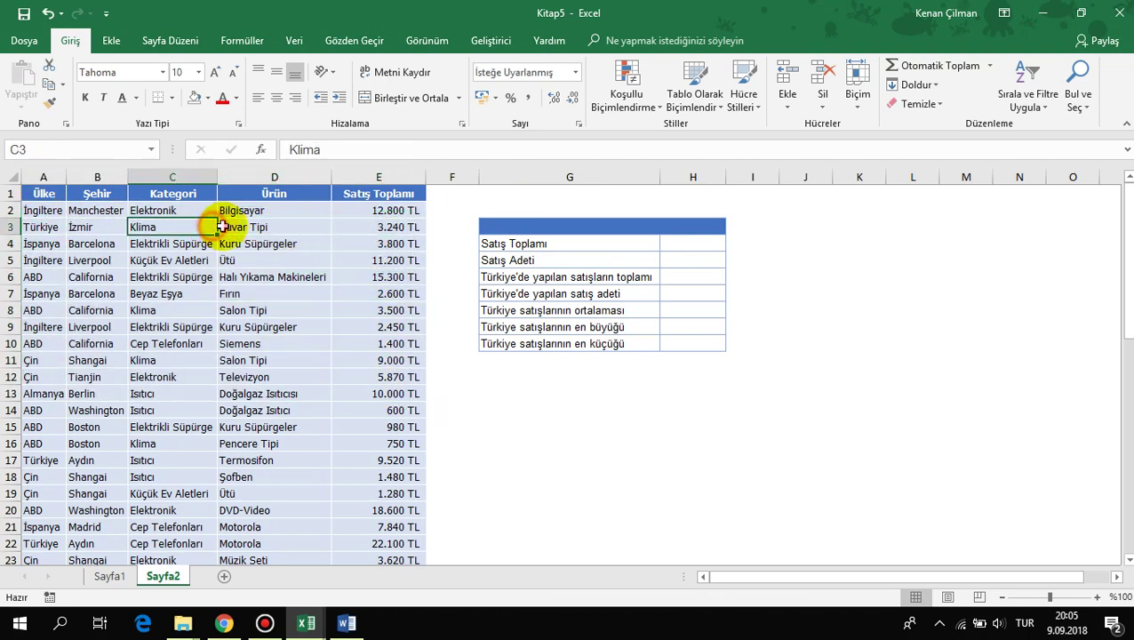
{"action": "left_click_drag", "start_coordinate": [378, 210], "coordinate": [373, 424]}
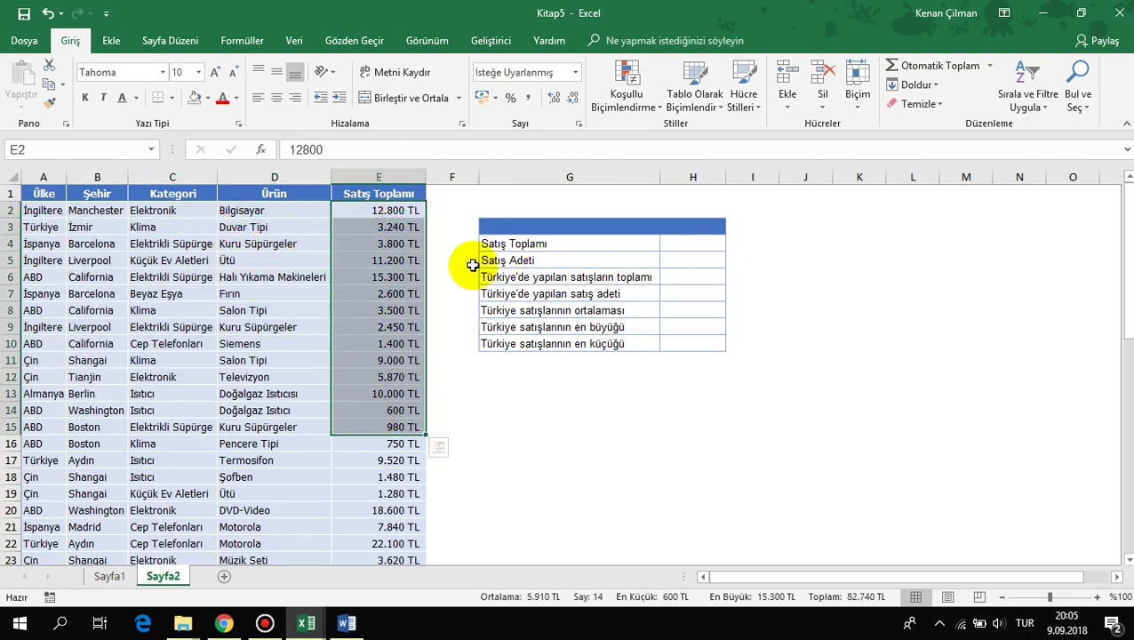
{"action": "left_click", "coordinate": [376, 254]}
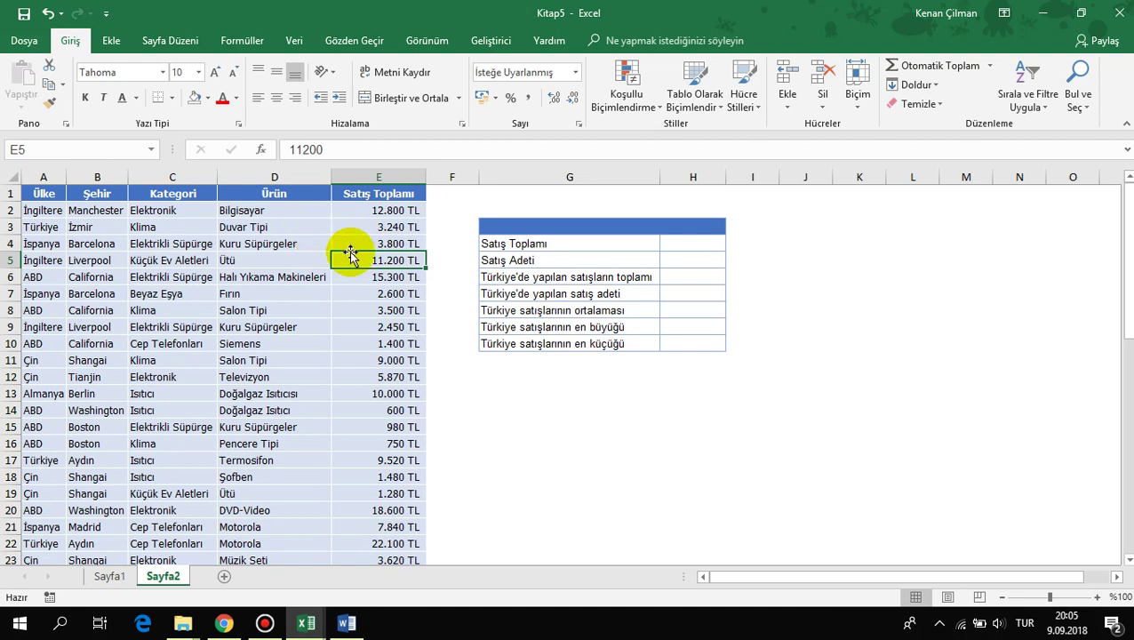
{"action": "left_click", "coordinate": [715, 411]}
{"action": "left_click", "coordinate": [356, 343]}
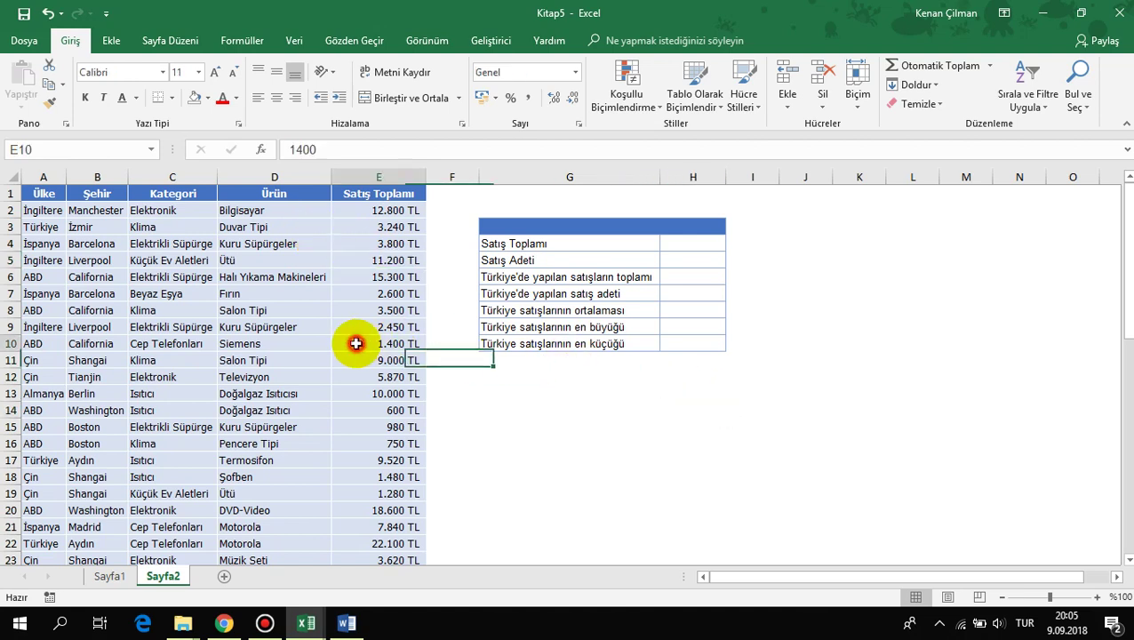
{"action": "left_click", "coordinate": [559, 391]}
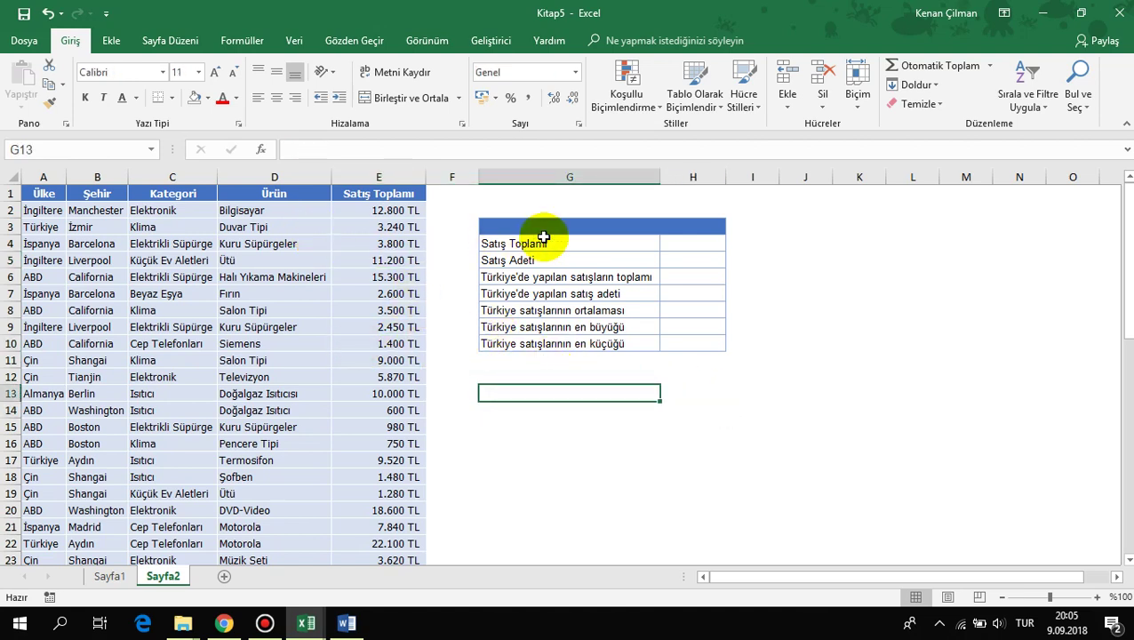
Enter =TOPLA(E2:E52) in the Satış Toplamı cell, giving 365.470
{"action": "left_click", "coordinate": [688, 243]}
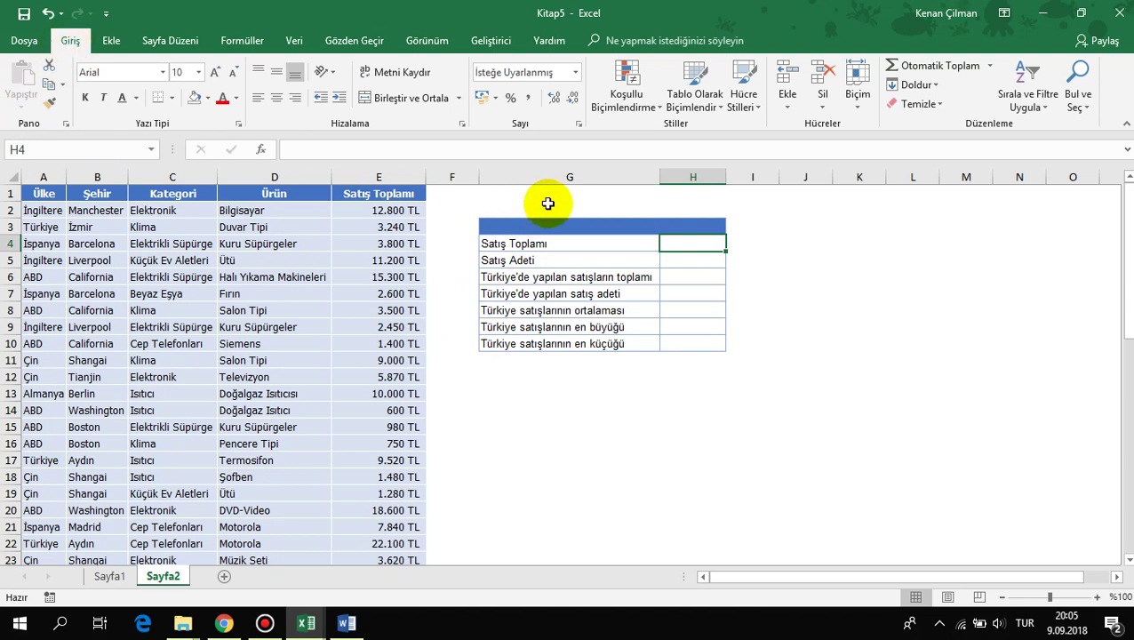
{"action": "type", "text": "=TOP"}
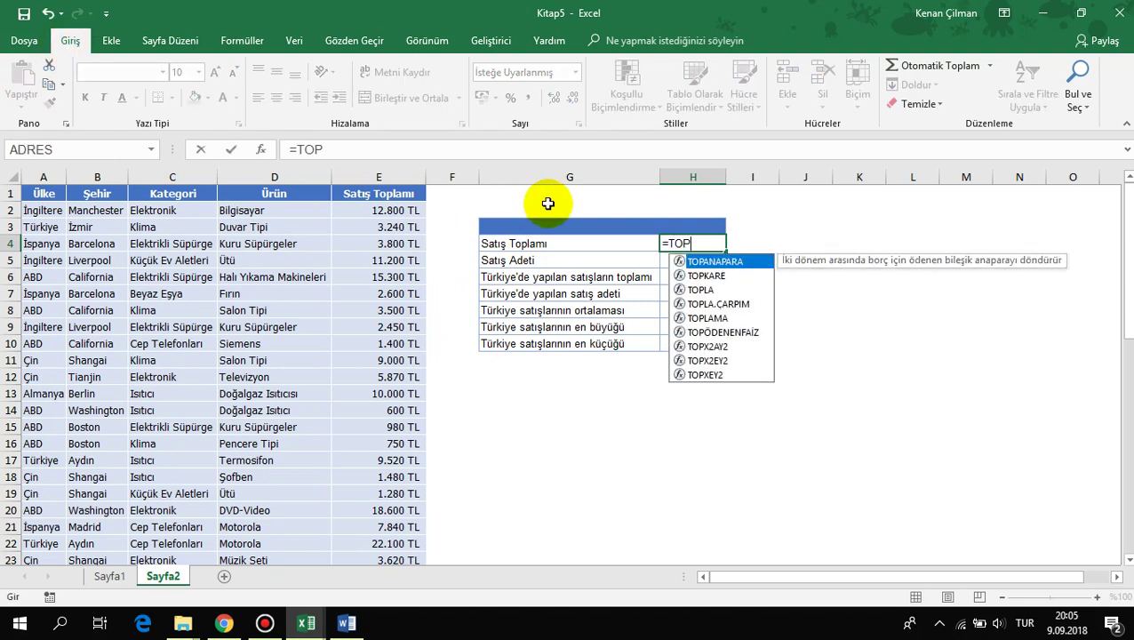
{"action": "type", "text": "LA"}
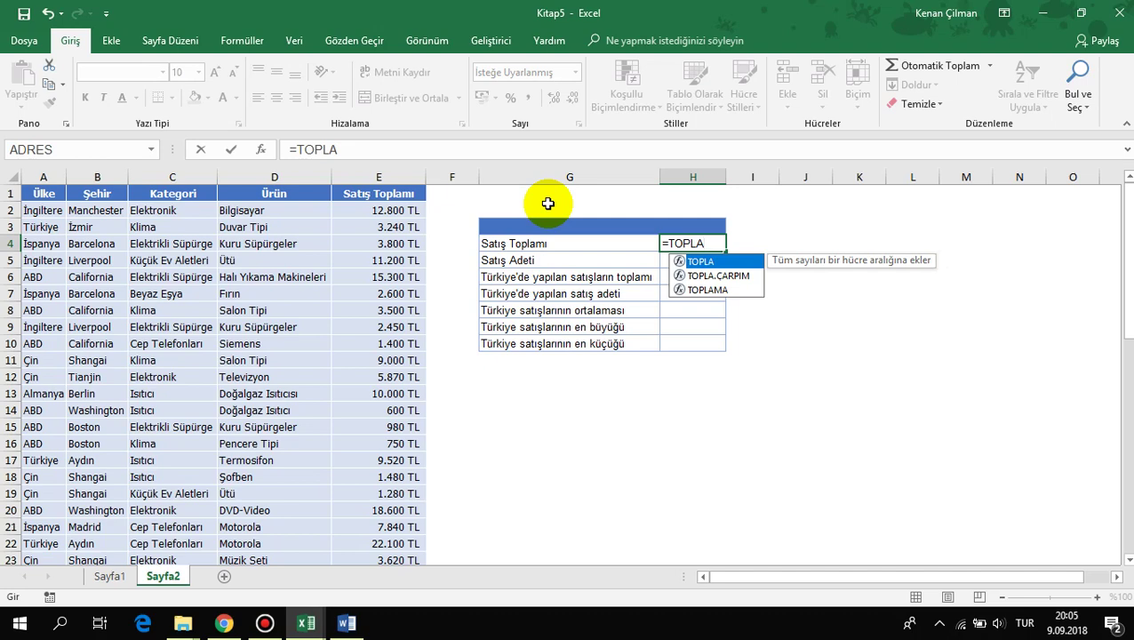
{"action": "type", "text": "("}
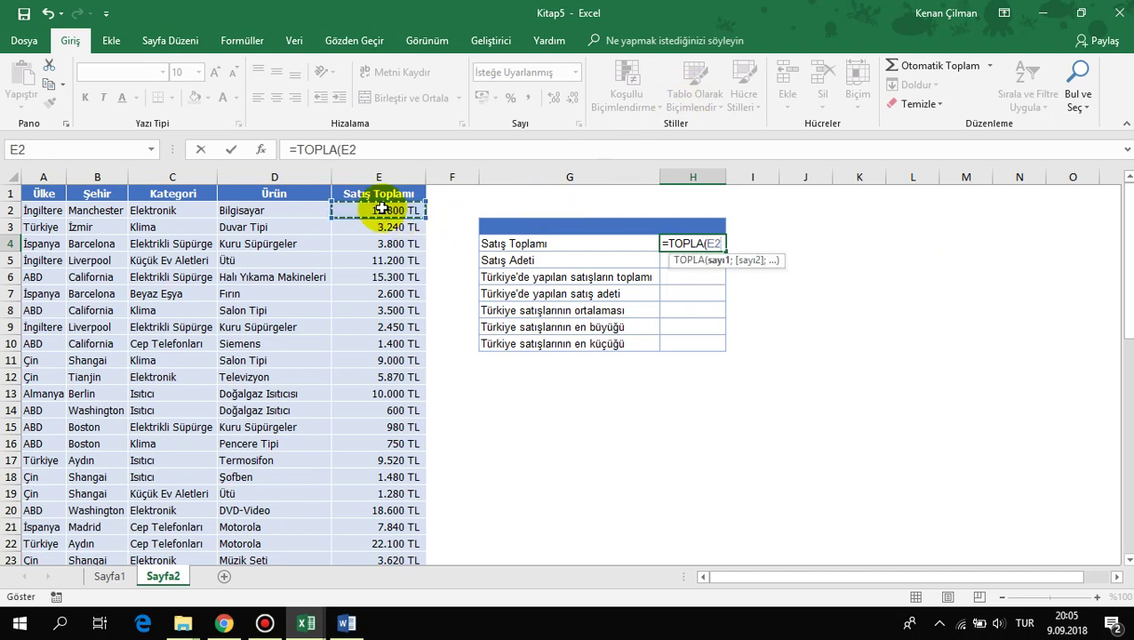
{"action": "key", "text": "ctrl+shift+Down"}
{"action": "scroll", "coordinate": [622, 382], "scroll_direction": "up", "scroll_amount": 10}
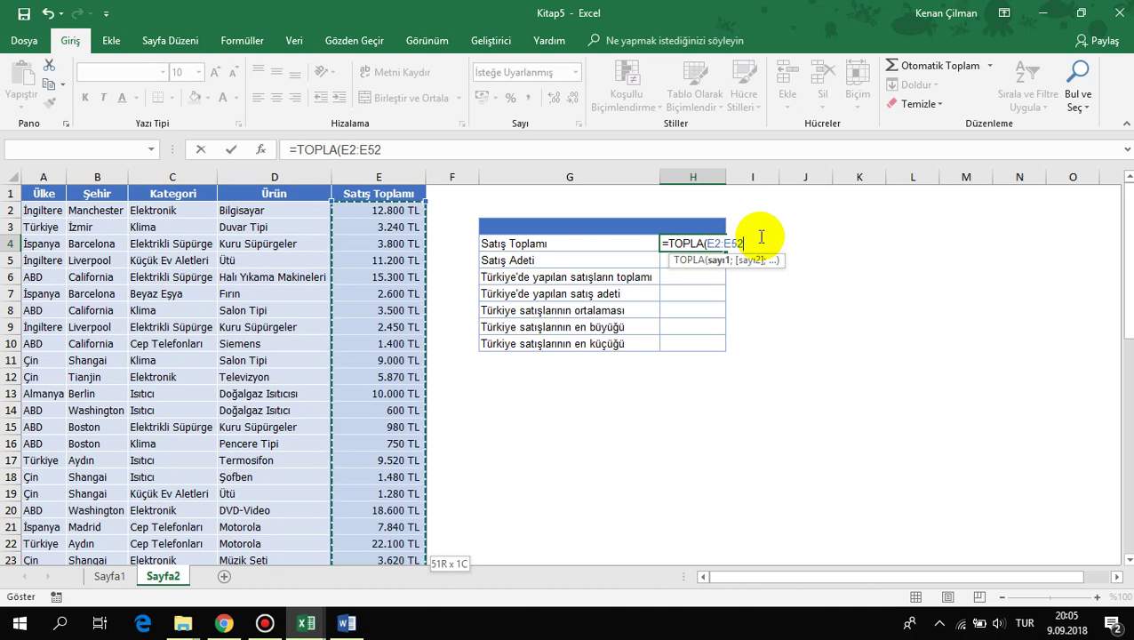
{"action": "key", "text": "Return"}
{"action": "left_click", "coordinate": [714, 242]}
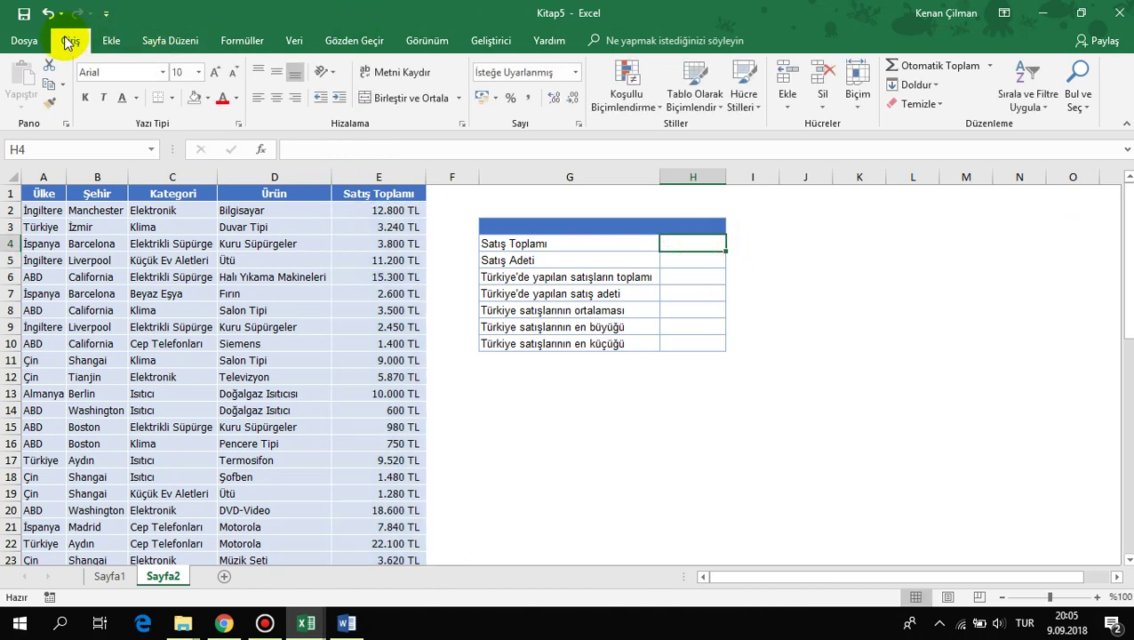
Redo the sales total with AutoSum over E2:E52
{"action": "left_click", "coordinate": [947, 70]}
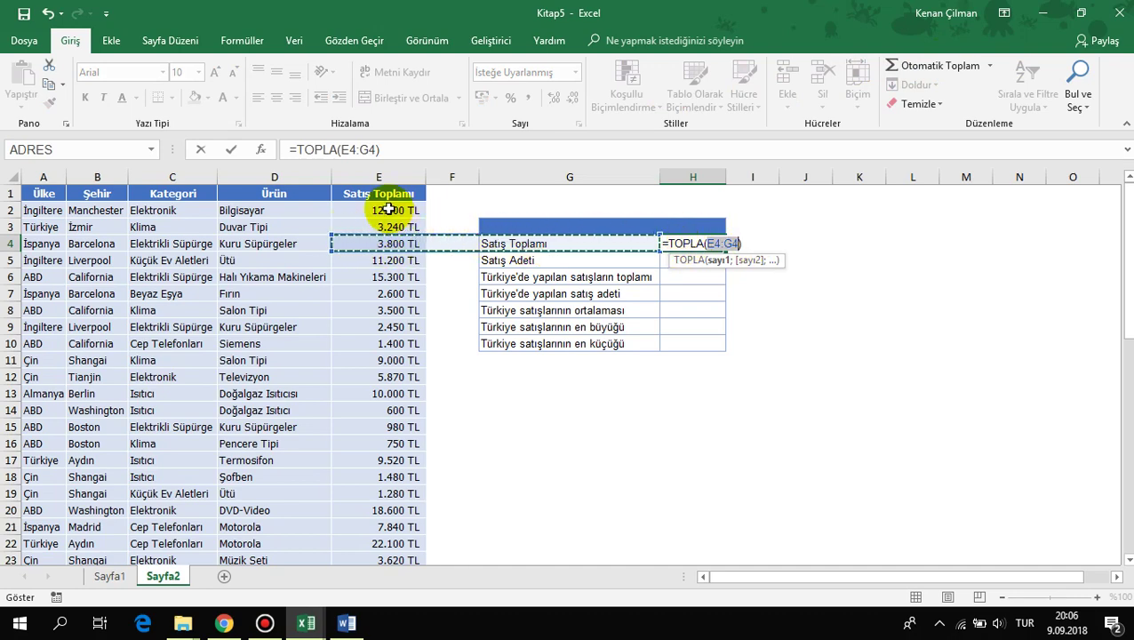
{"action": "left_click_drag", "start_coordinate": [388, 209], "coordinate": [378, 363]}
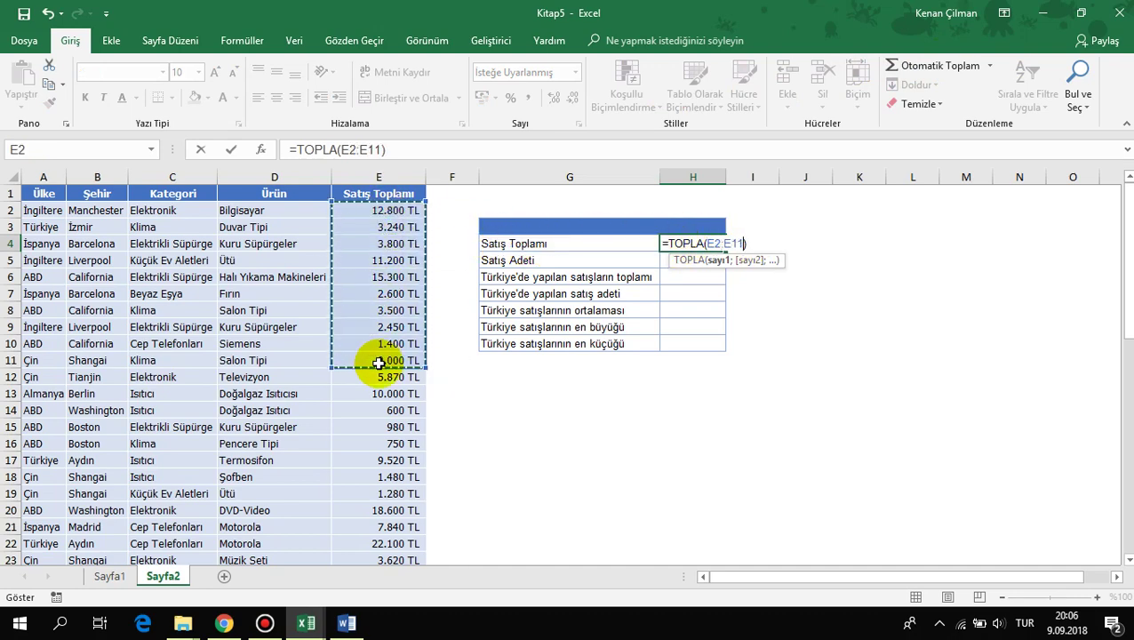
{"action": "key", "text": "ctrl+shift+Down"}
{"action": "scroll", "coordinate": [539, 285], "scroll_direction": "up", "scroll_amount": 10}
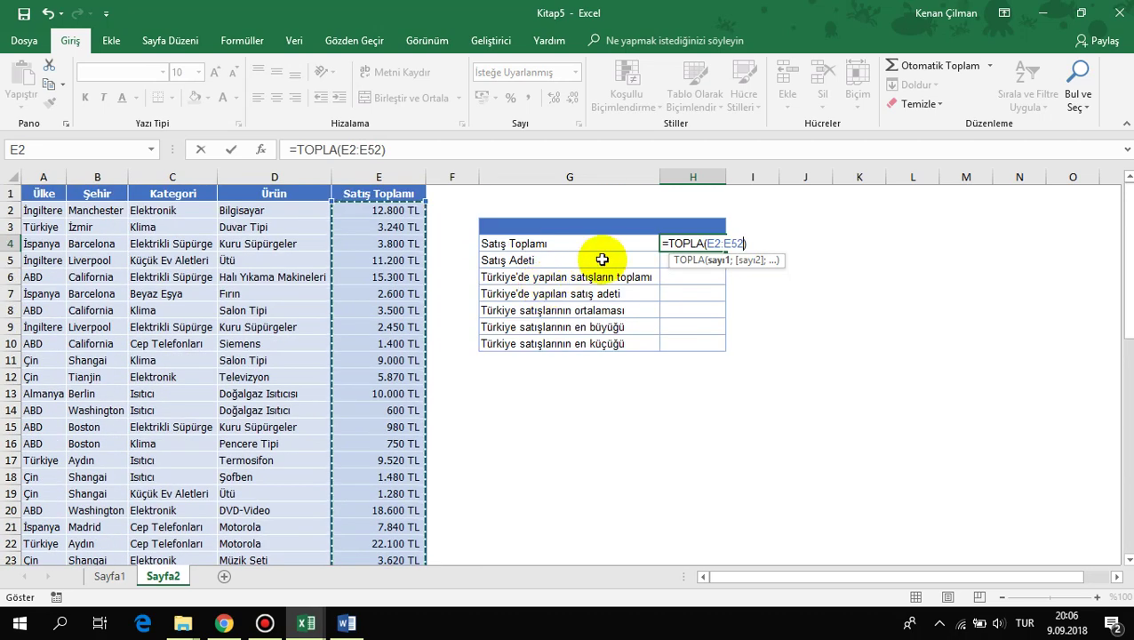
{"action": "key", "text": "Return"}
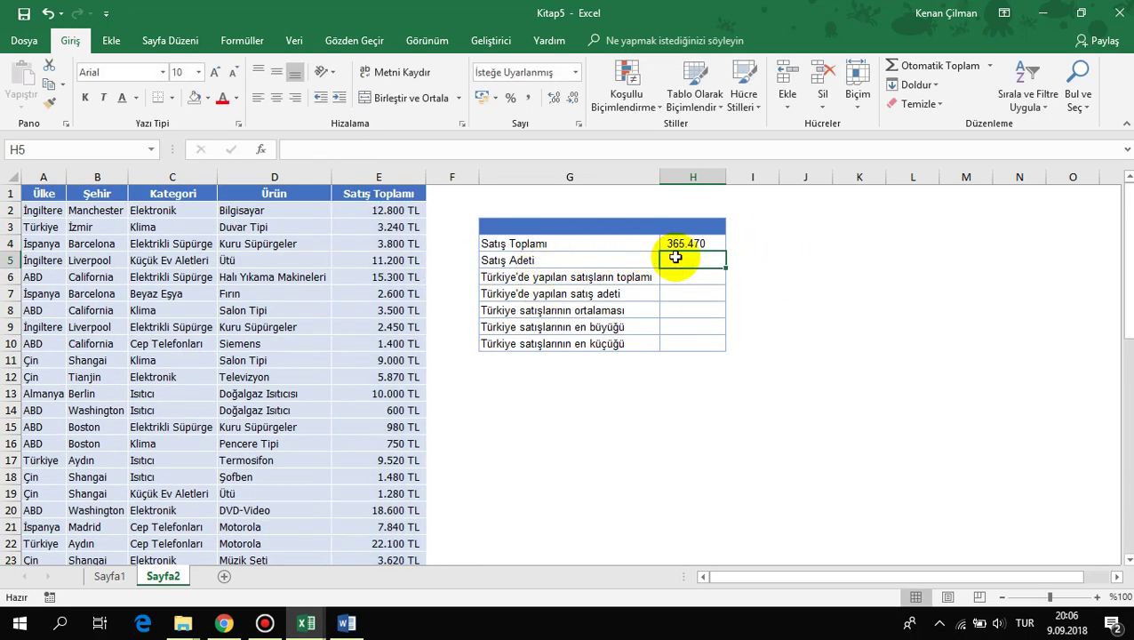
{"action": "type", "text": "=BAĞ"}
{"action": "key", "text": "Down"}
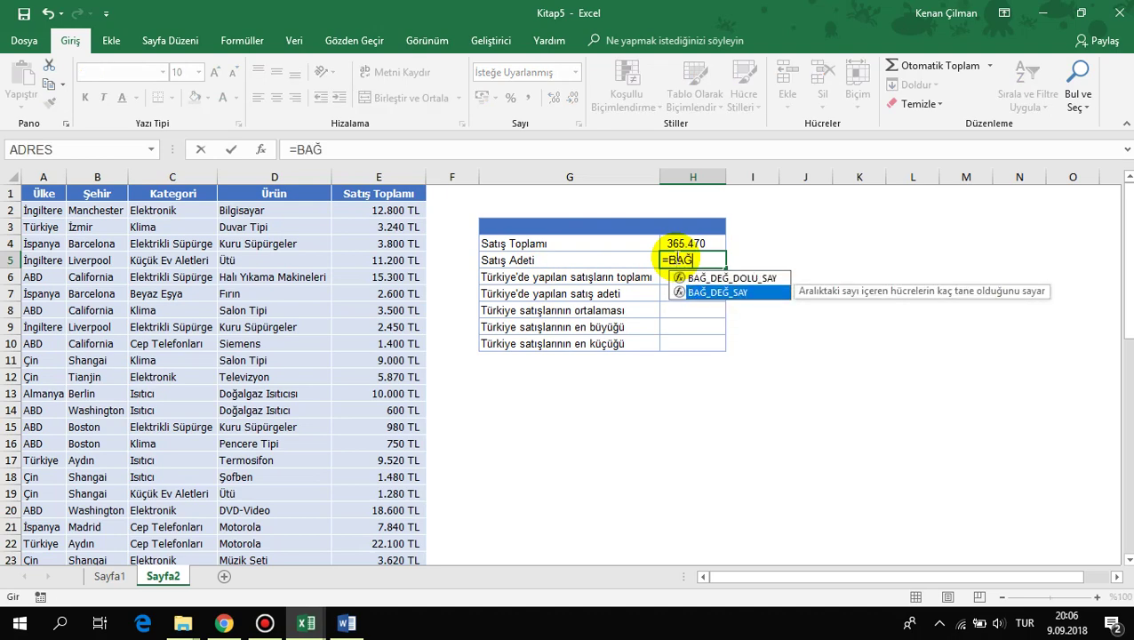
{"action": "key", "text": "Tab"}
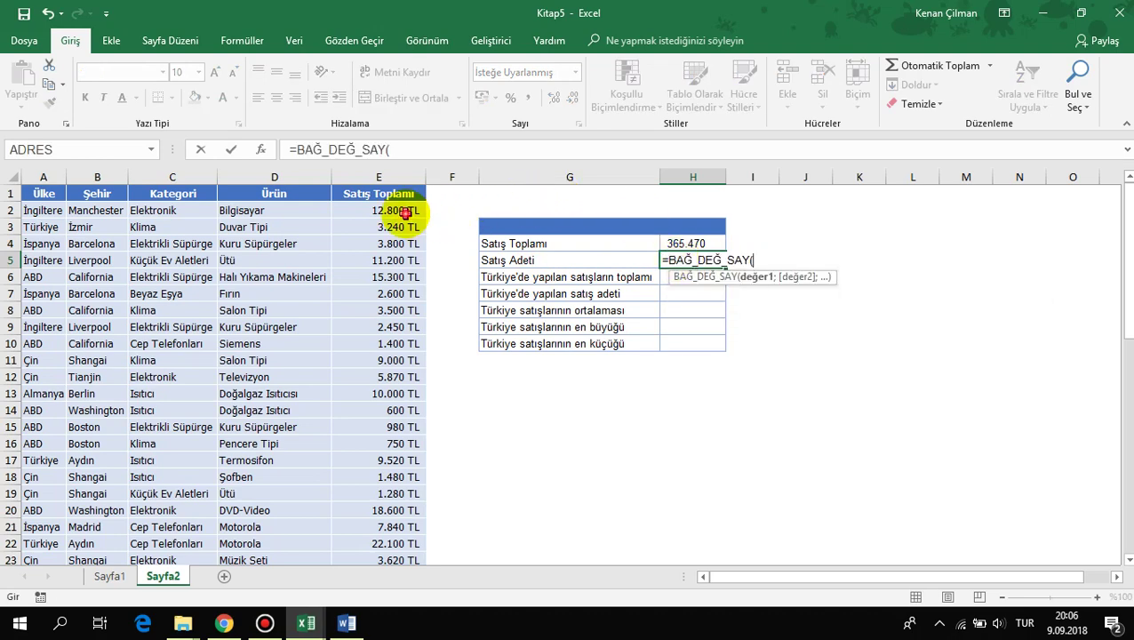
{"action": "left_click", "coordinate": [405, 212]}
{"action": "key", "text": "ctrl+shift+Down"}
{"action": "key", "text": "Return"}
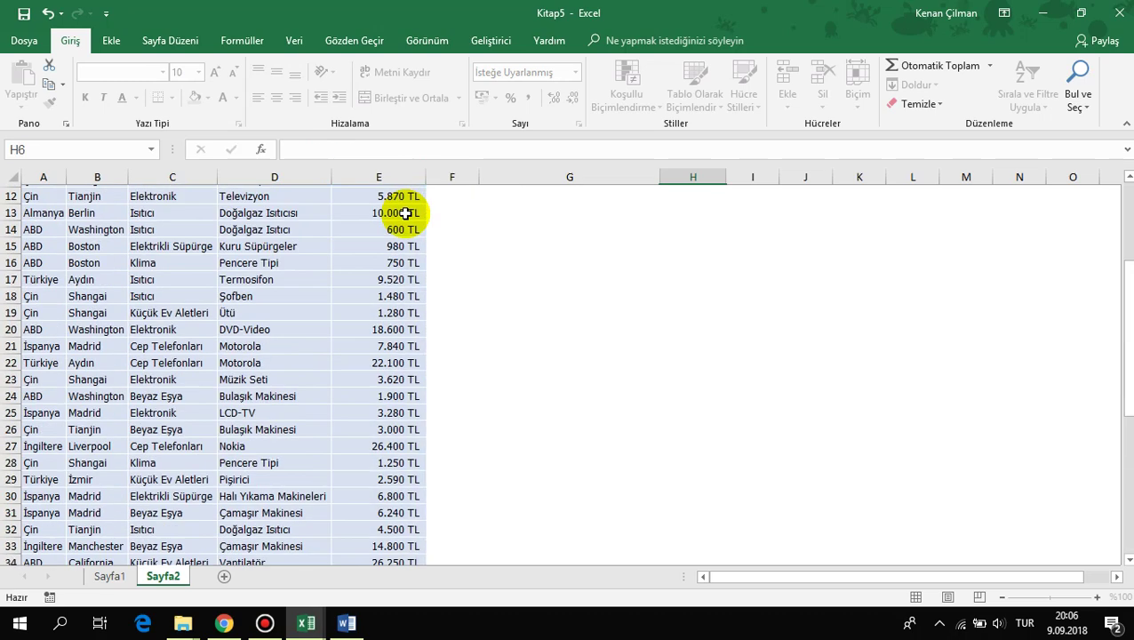
{"action": "double_click", "coordinate": [697, 259]}
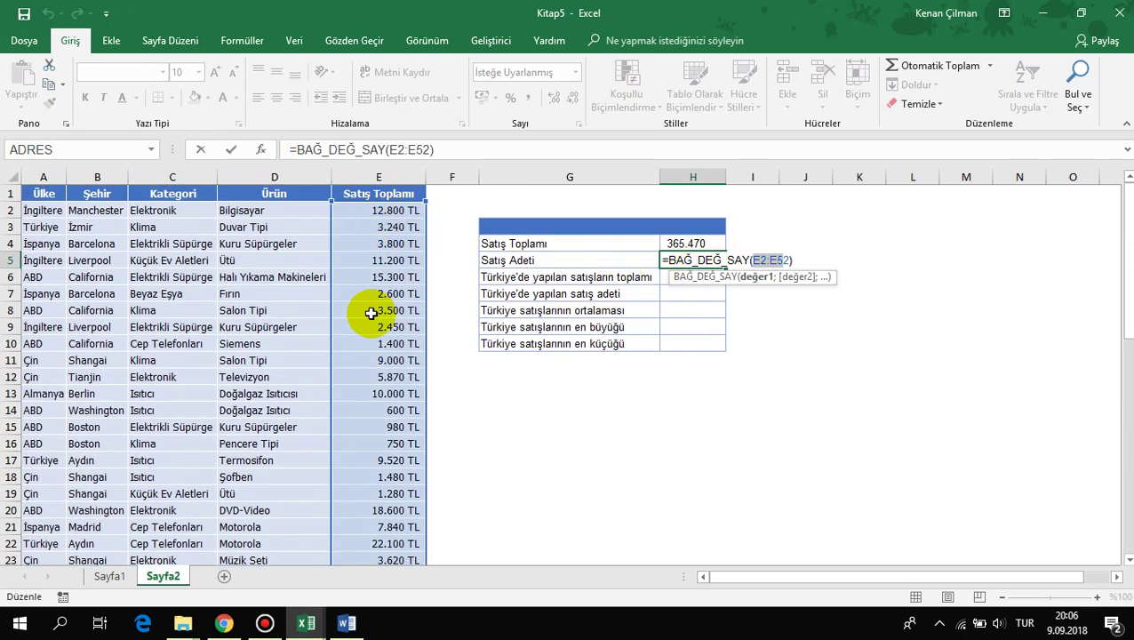
{"action": "key", "text": "Escape"}
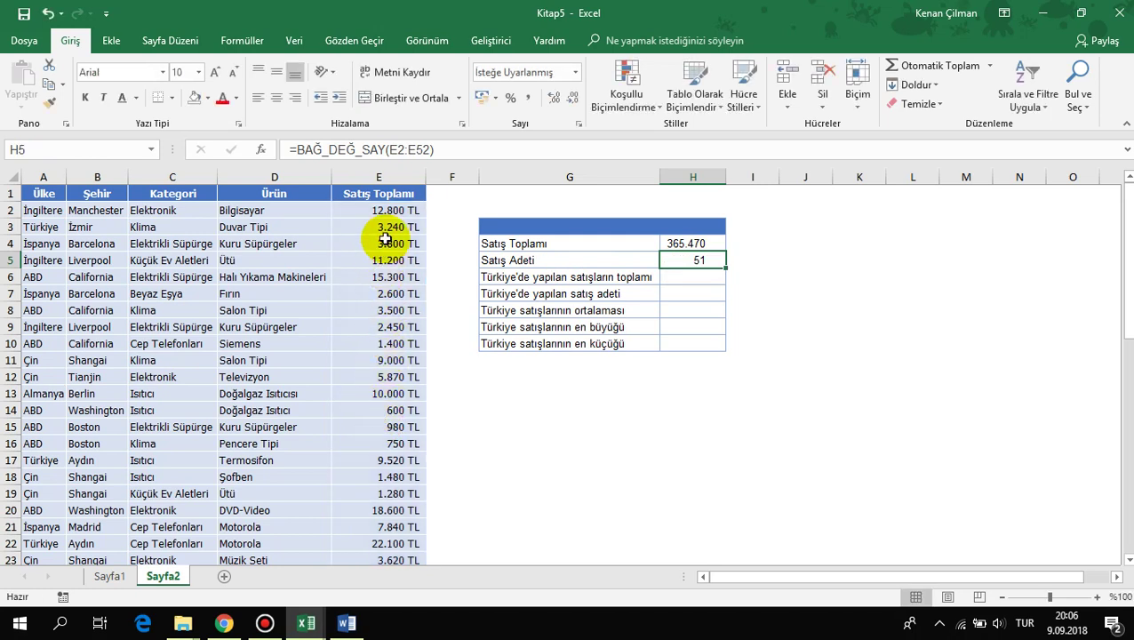
{"action": "left_click_drag", "start_coordinate": [384, 239], "coordinate": [380, 311]}
{"action": "key", "text": "Delete"}
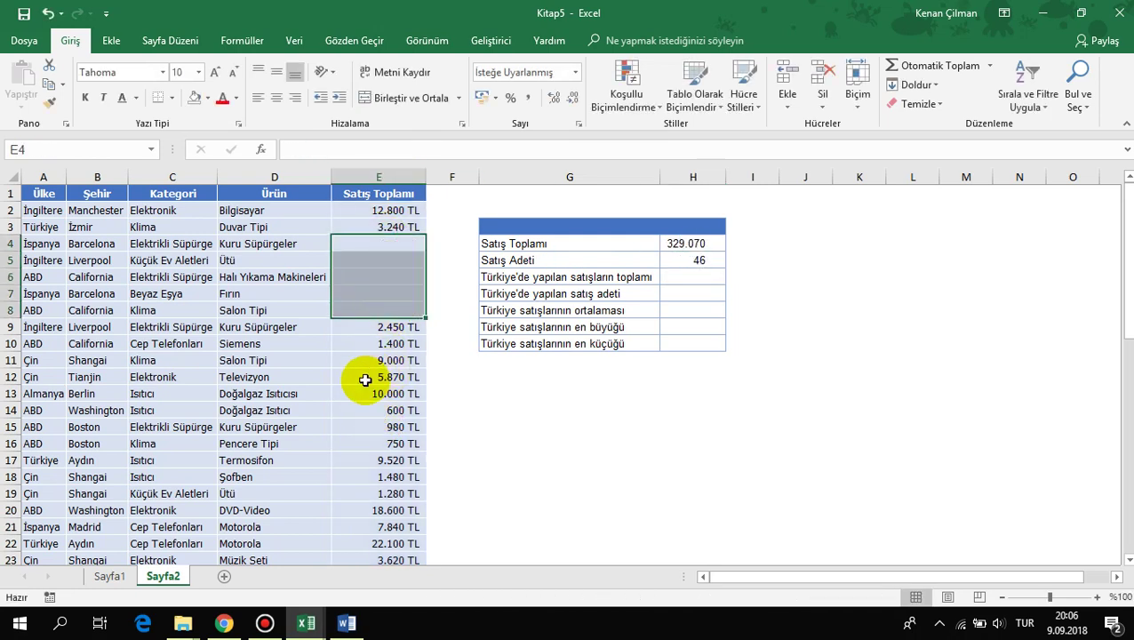
{"action": "left_click_drag", "start_coordinate": [365, 379], "coordinate": [394, 441]}
{"action": "key", "text": "Delete"}
{"action": "left_click_drag", "start_coordinate": [688, 242], "coordinate": [693, 264]}
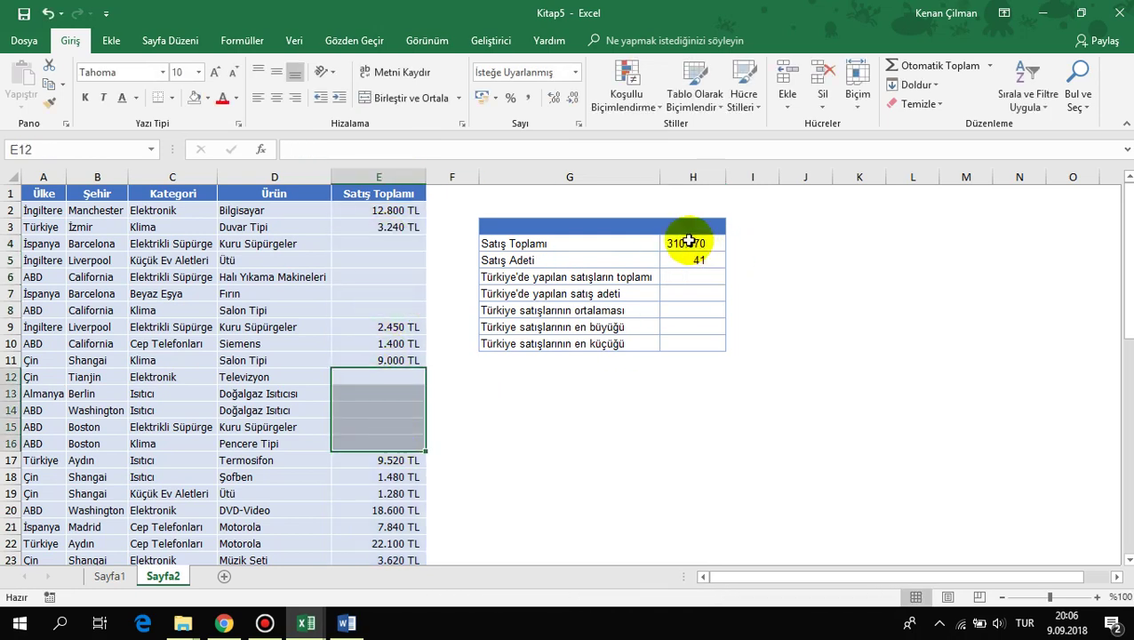
{"action": "left_click", "coordinate": [701, 259]}
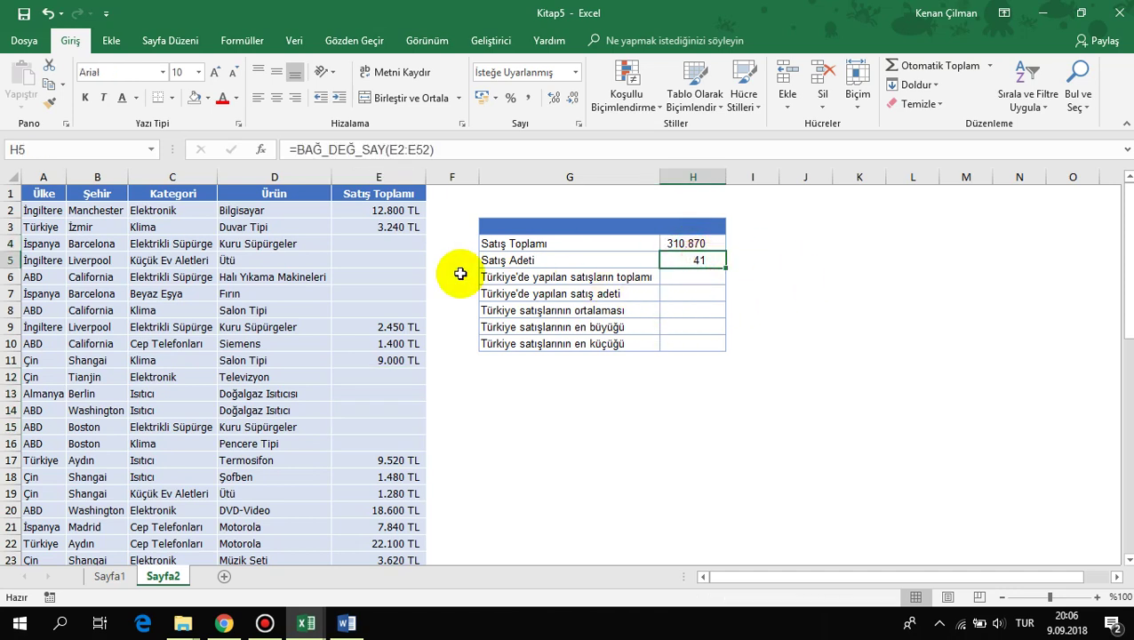
{"action": "key", "text": "ctrl+z"}
{"action": "key", "text": "ctrl+z"}
{"action": "left_click", "coordinate": [698, 261]}
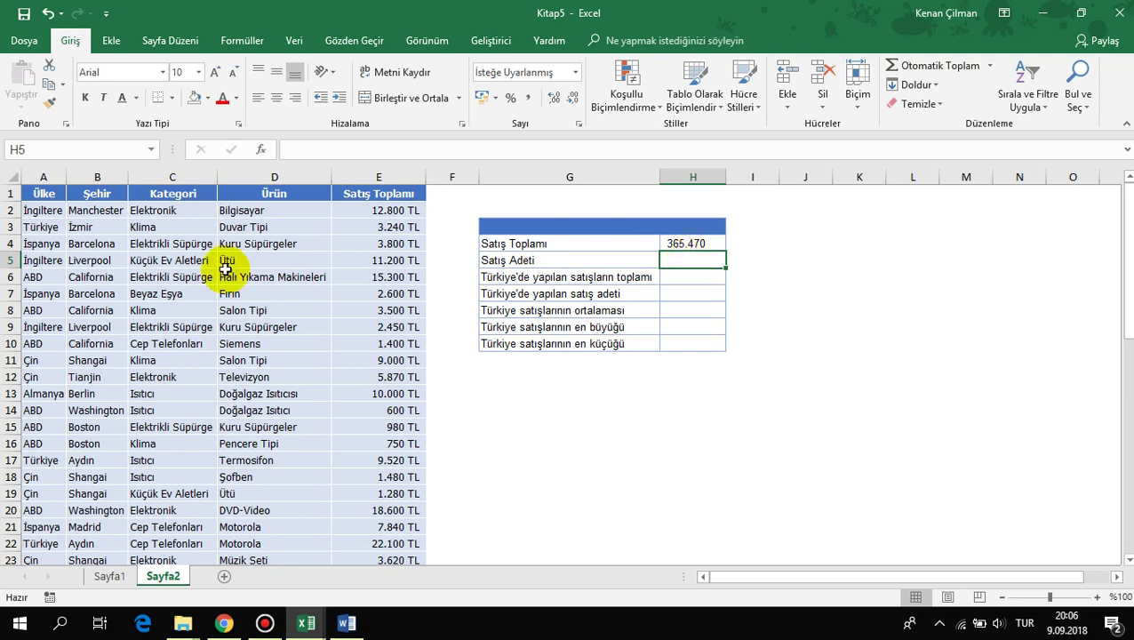
Count the sales in H5 with AutoSum Sayıları Say over E2:E52, giving 51
{"action": "left_click", "coordinate": [604, 259]}
{"action": "left_click", "coordinate": [706, 264]}
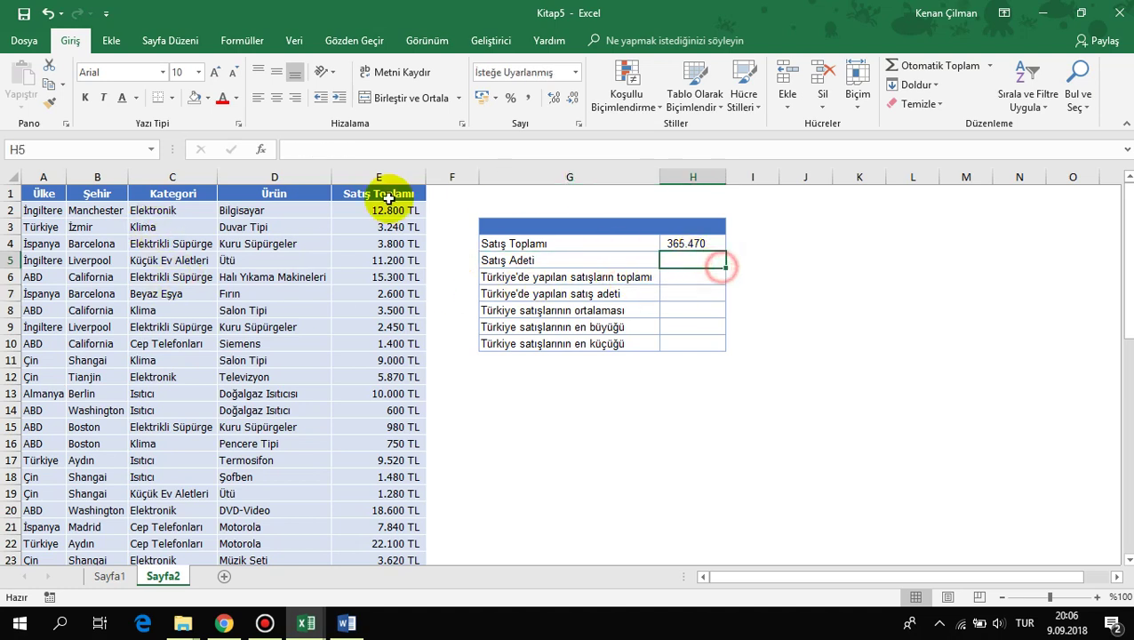
{"action": "left_click", "coordinate": [992, 67]}
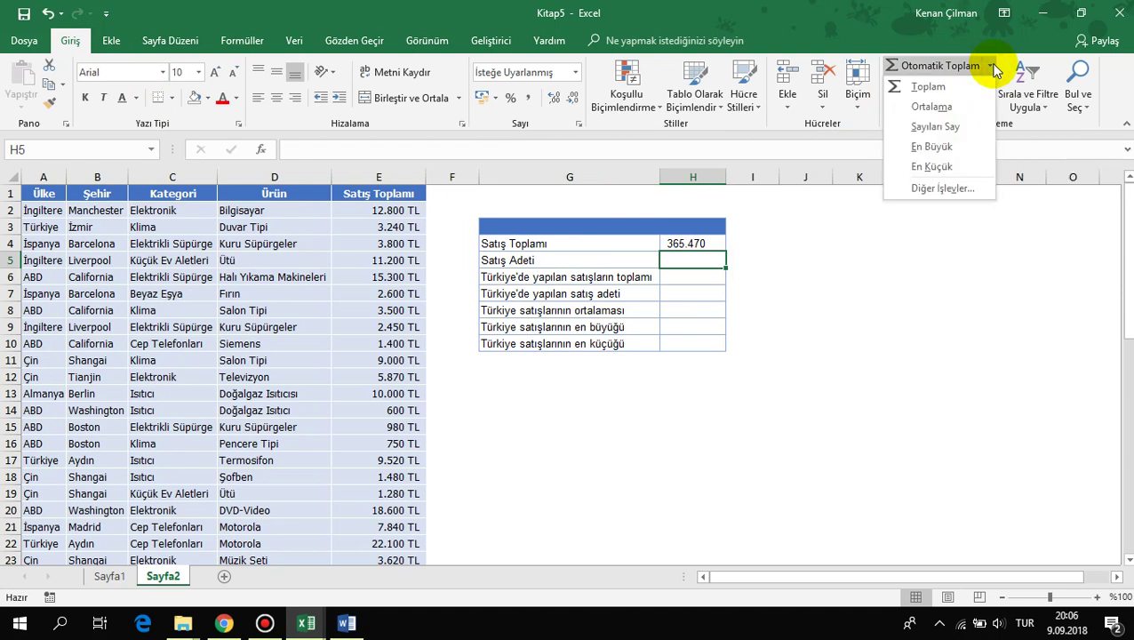
{"action": "left_click", "coordinate": [957, 126]}
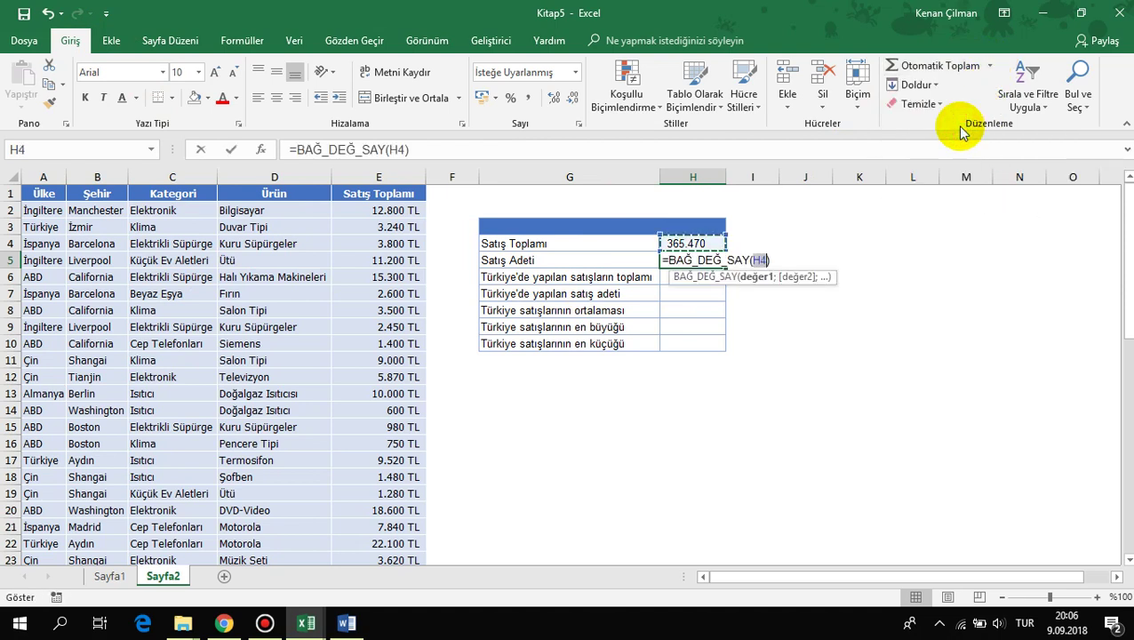
{"action": "left_click", "coordinate": [376, 211]}
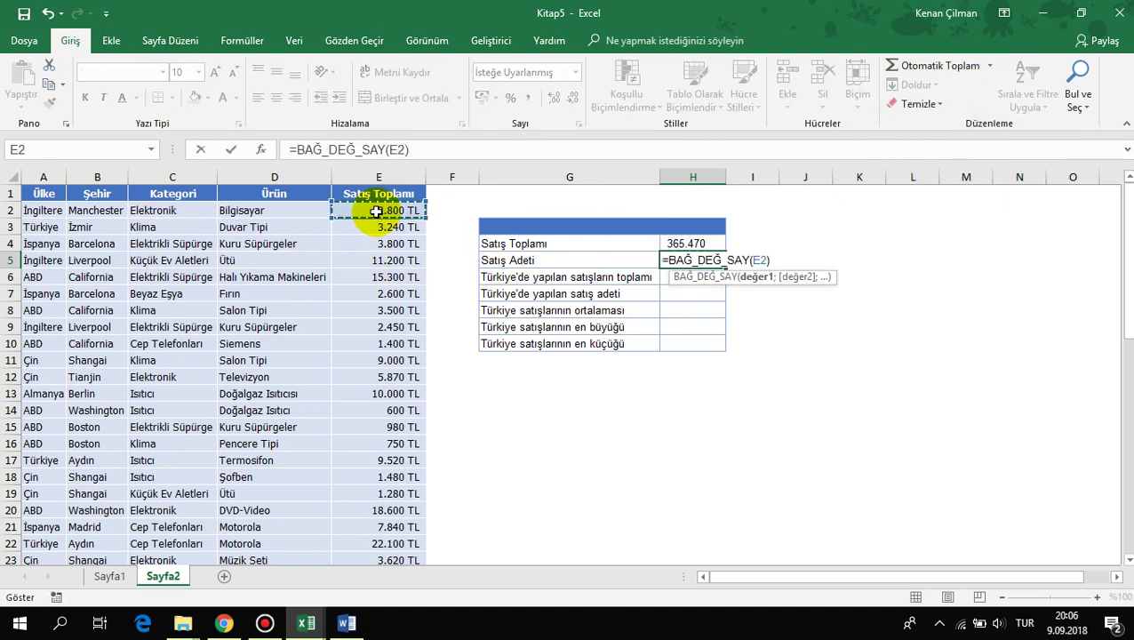
{"action": "key", "text": "ctrl+shift+Down"}
{"action": "scroll", "coordinate": [438, 312], "scroll_direction": "up", "scroll_amount": 7}
{"action": "scroll", "coordinate": [649, 281], "scroll_direction": "up", "scroll_amount": 3}
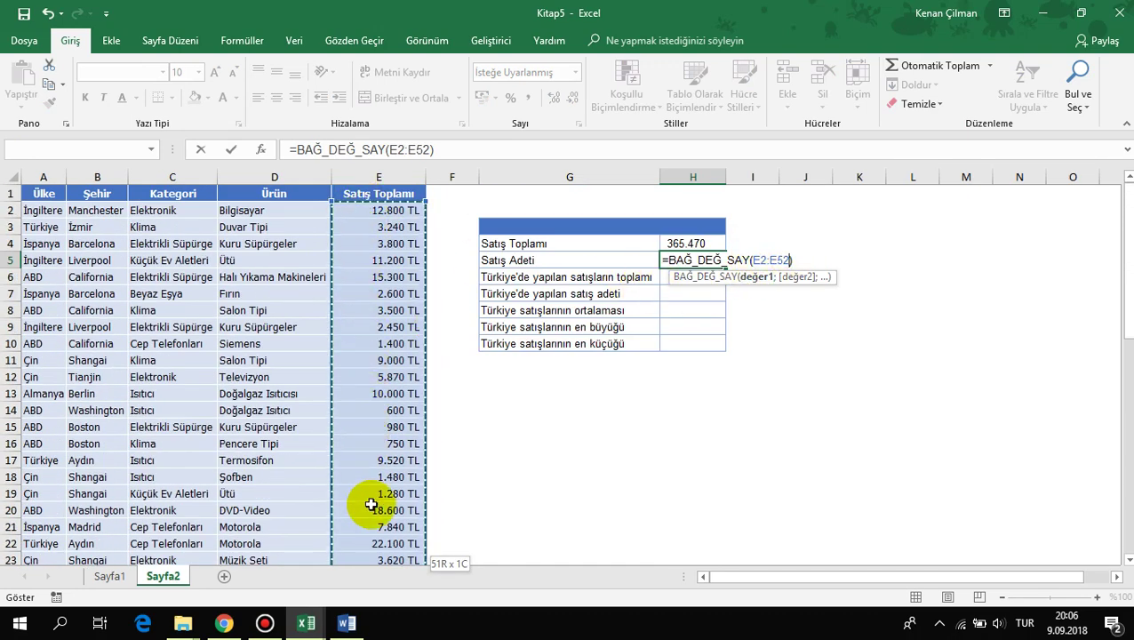
{"action": "key", "text": "Return"}
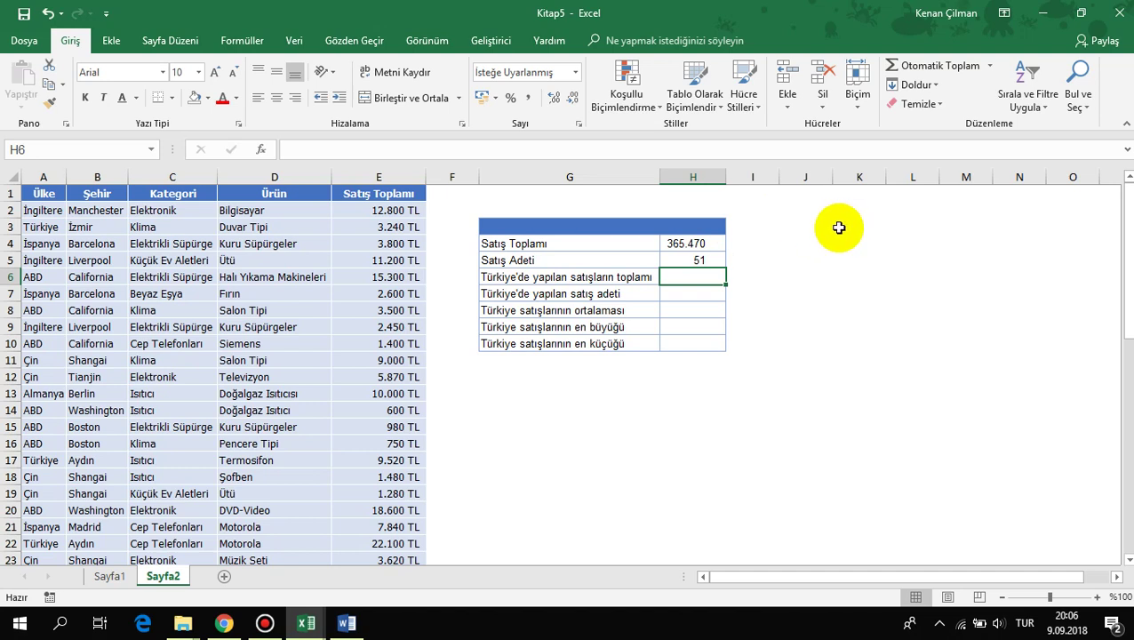
Insert blank cells at G6:H6, shifting the Türkiye rows down
{"action": "left_click_drag", "start_coordinate": [494, 278], "coordinate": [699, 284]}
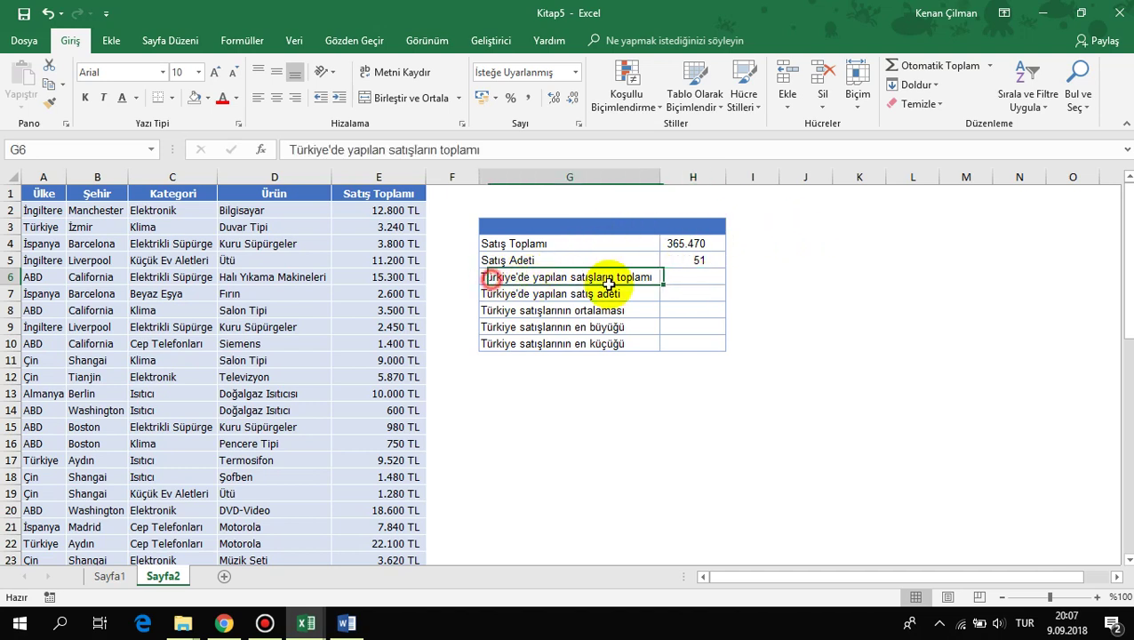
{"action": "key", "text": "ctrl+plus"}
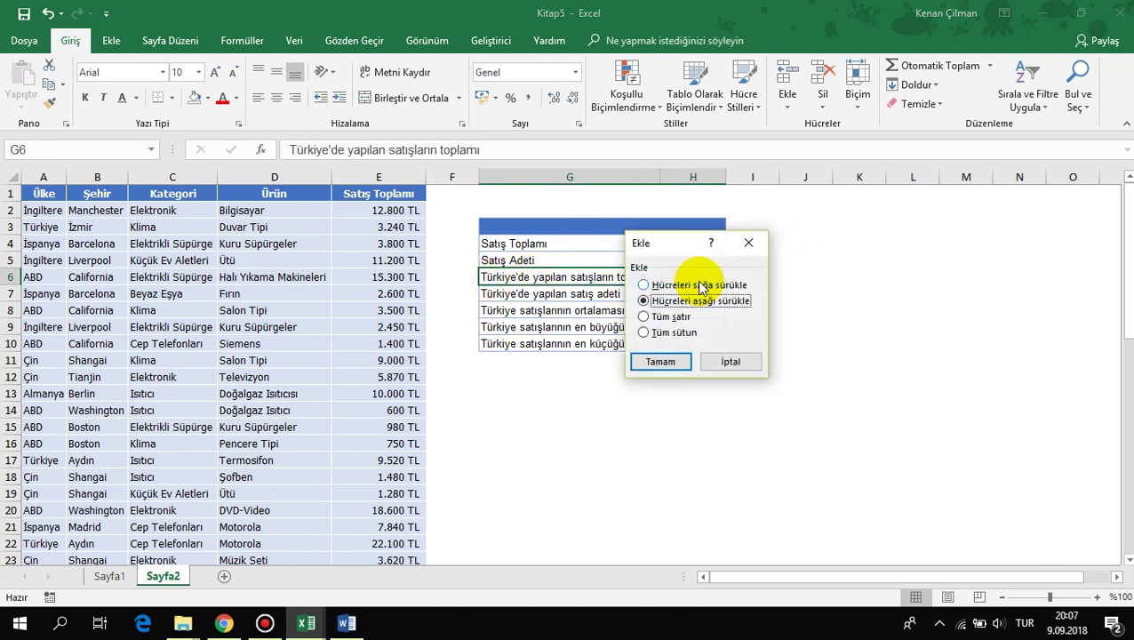
{"action": "key", "text": "Return"}
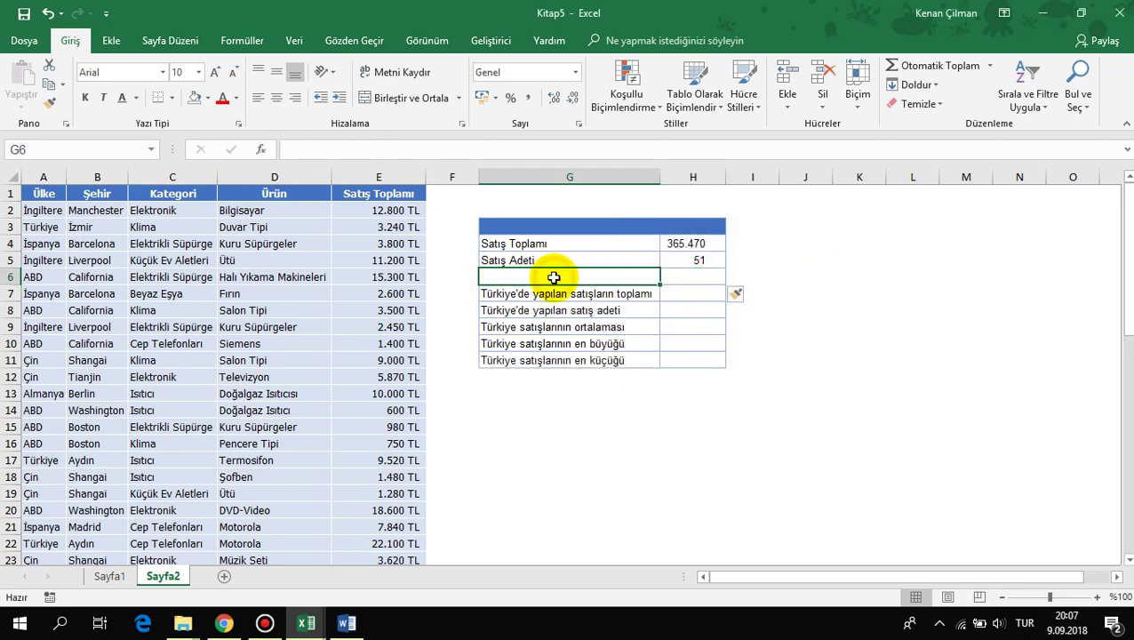
Label G6 Ortalama and enter =ORTALAMA(E2:E52) in H6
{"action": "type", "text": "Ortalama"}
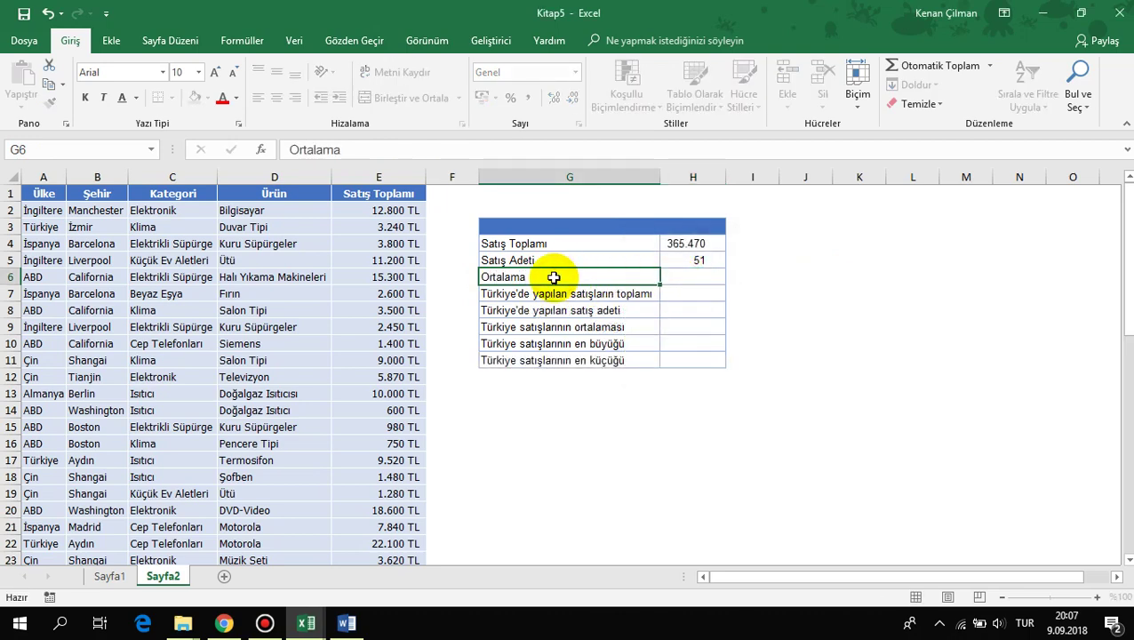
{"action": "key", "text": "Right"}
{"action": "key", "text": "Right"}
{"action": "key", "text": "Left"}
{"action": "type", "text": "=O"}
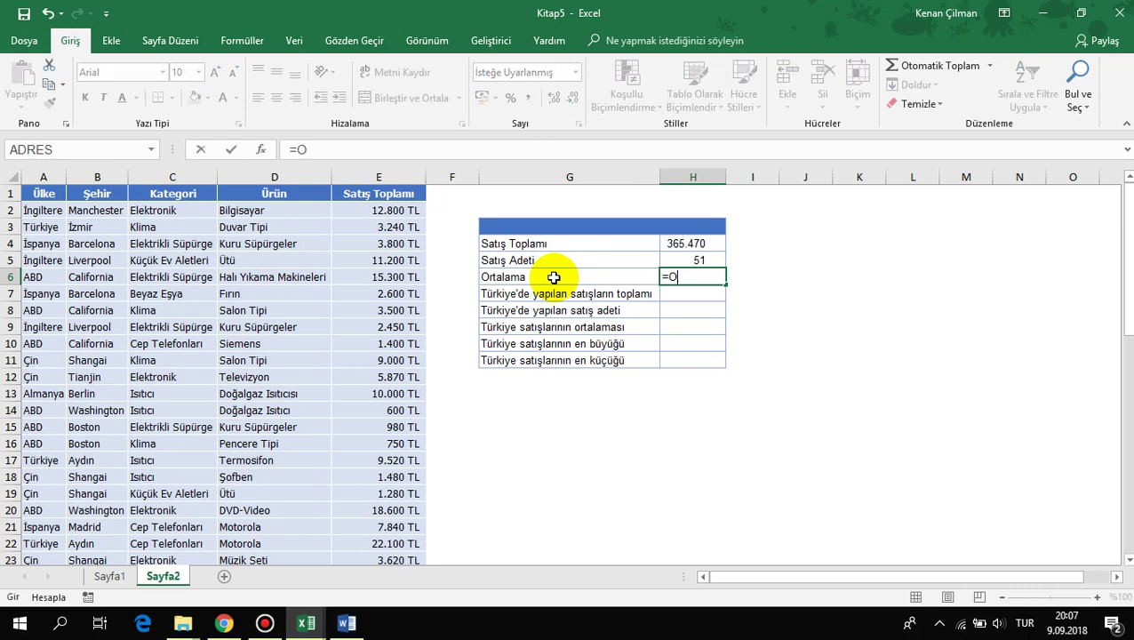
{"action": "type", "text": "RT"}
{"action": "key", "text": "Tab"}
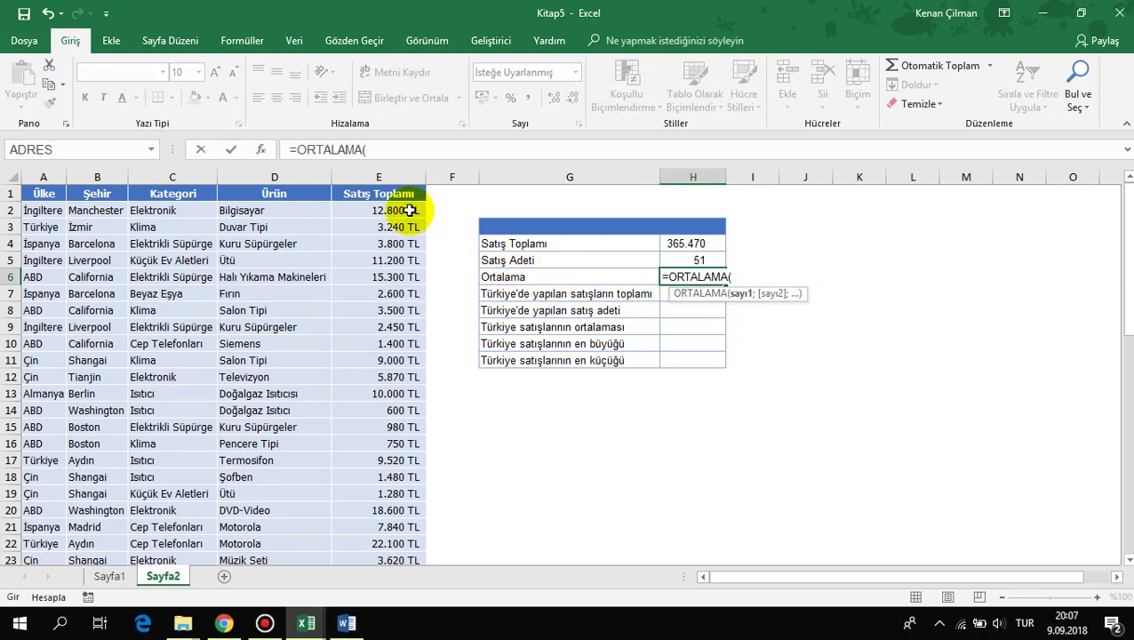
{"action": "left_click", "coordinate": [409, 210]}
{"action": "key", "text": "ctrl+shift+Down"}
{"action": "key", "text": "Return"}
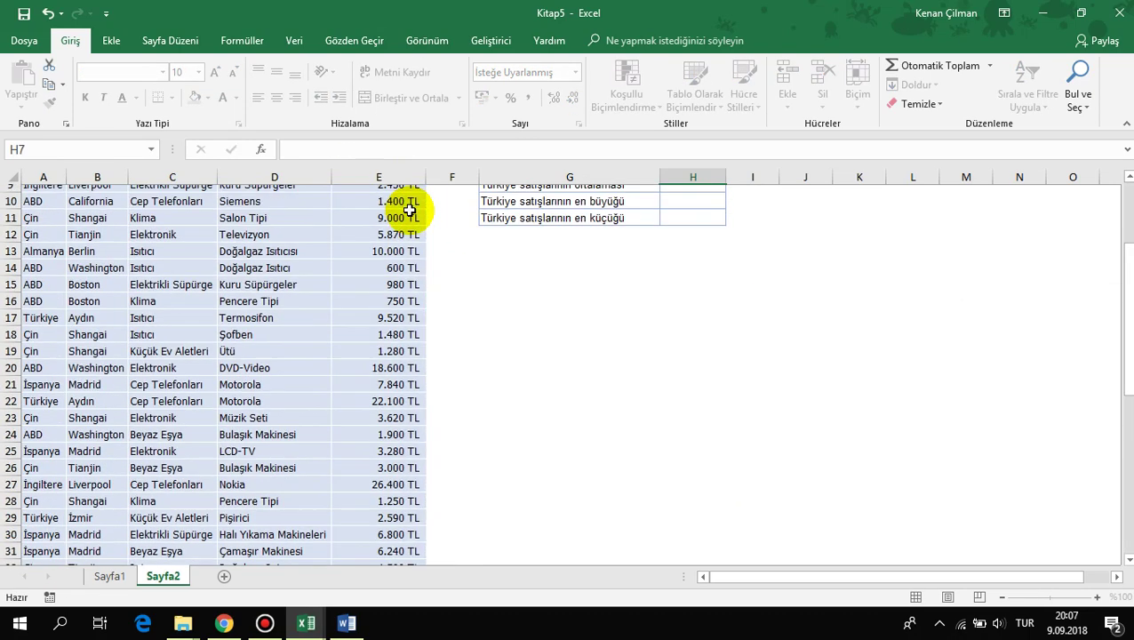
Review the H6 average formula, then clear it to redo
{"action": "key", "text": "Up"}
{"action": "key", "text": "Up"}
{"action": "key", "text": "Down"}
{"action": "key", "text": "F2"}
{"action": "key", "text": "Escape"}
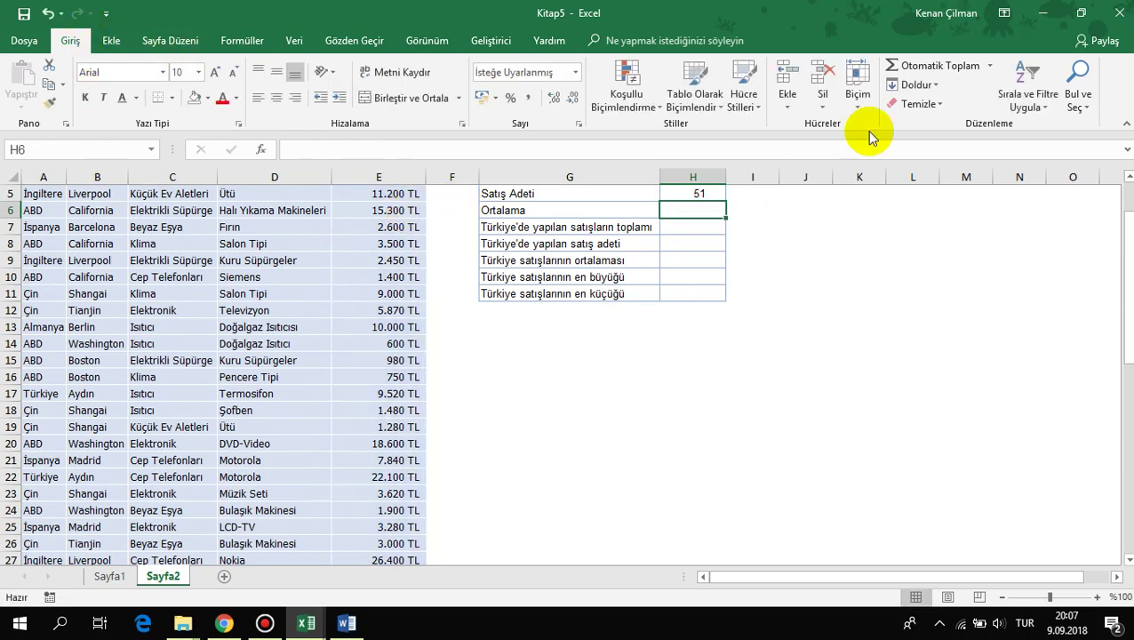
Reinsert the average over E2:E52 via AutoSum Ortalama, showing 7.166
{"action": "left_click", "coordinate": [987, 65]}
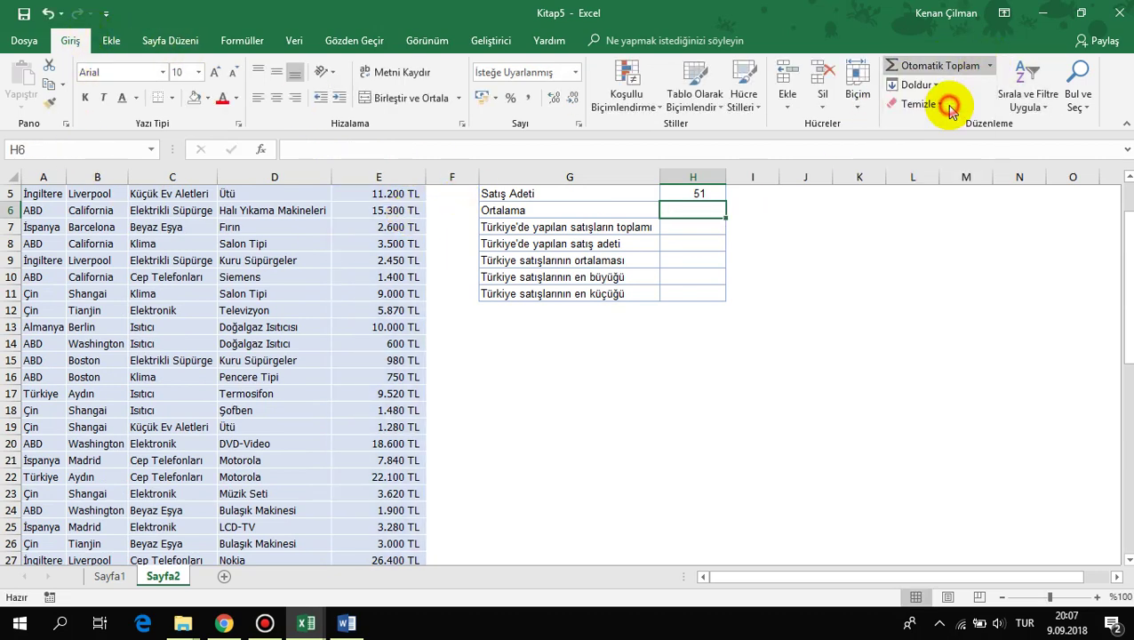
{"action": "left_click", "coordinate": [931, 107]}
{"action": "scroll", "coordinate": [355, 240], "scroll_direction": "up", "scroll_amount": 2}
{"action": "left_click", "coordinate": [384, 212]}
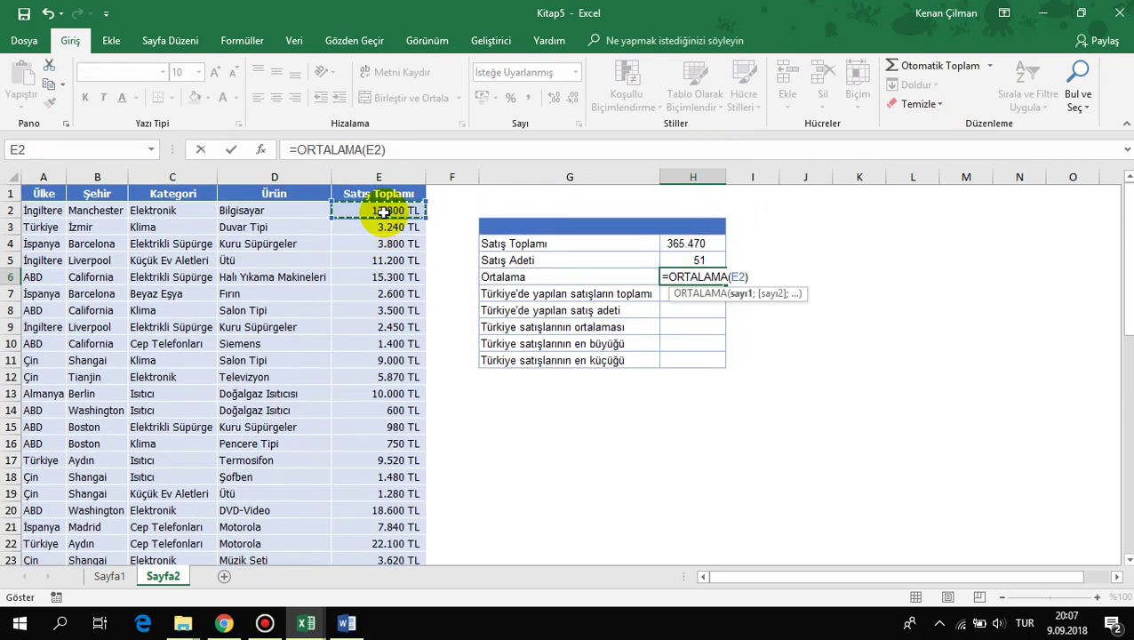
{"action": "key", "text": "ctrl+shift+Down"}
{"action": "key", "text": "Return"}
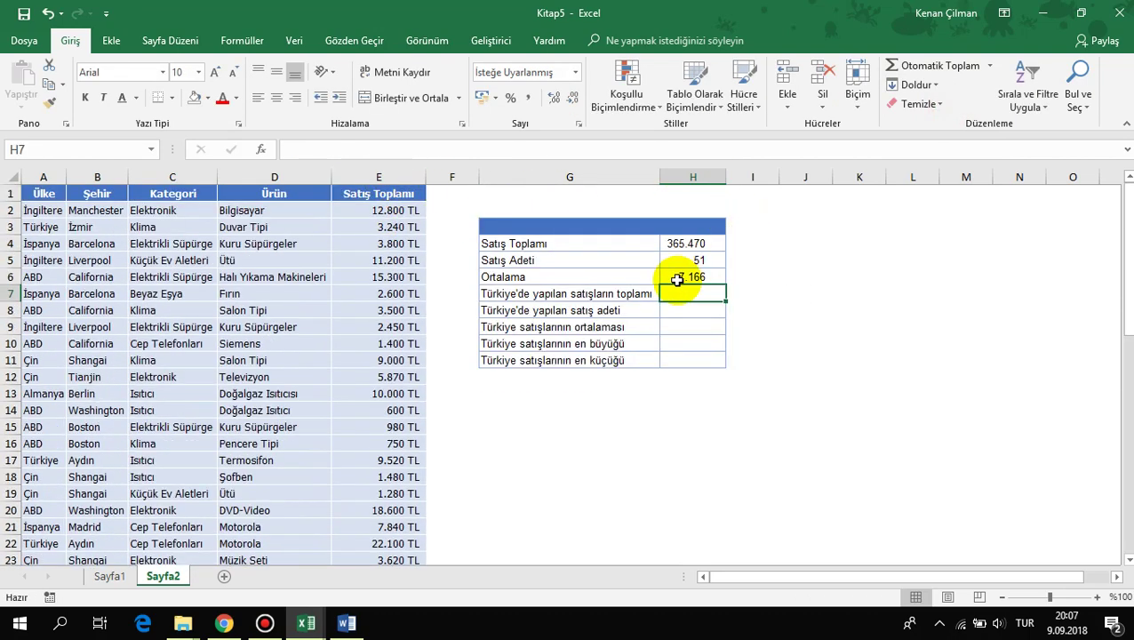
Insert blank cells at G7:H7, shifting the Türkiye rows down
{"action": "left_click", "coordinate": [992, 67]}
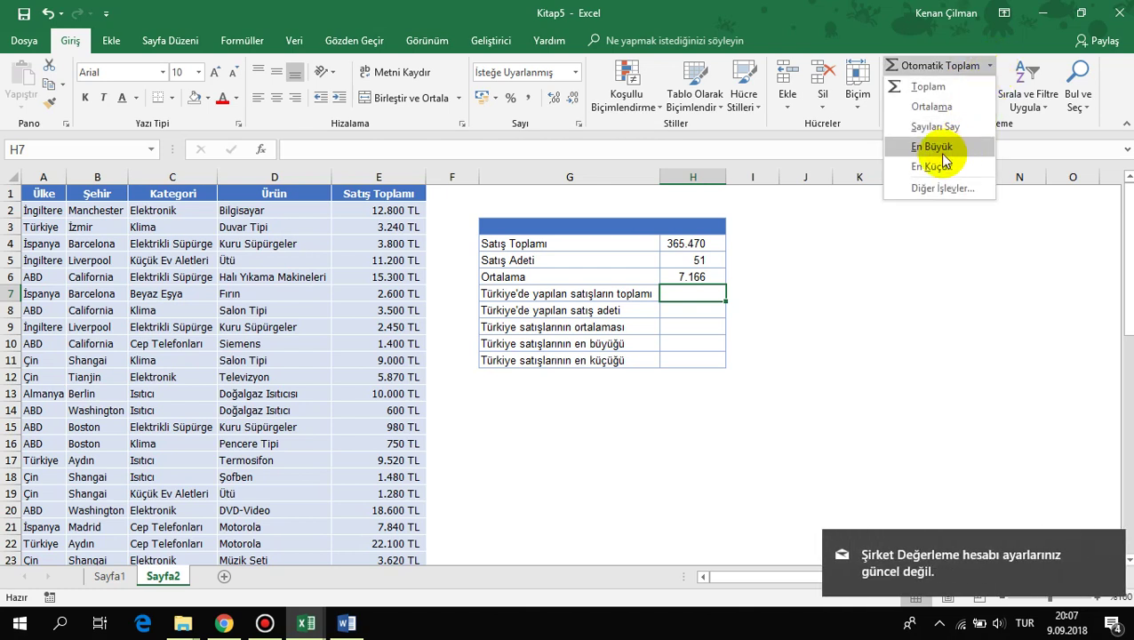
{"action": "left_click", "coordinate": [755, 331]}
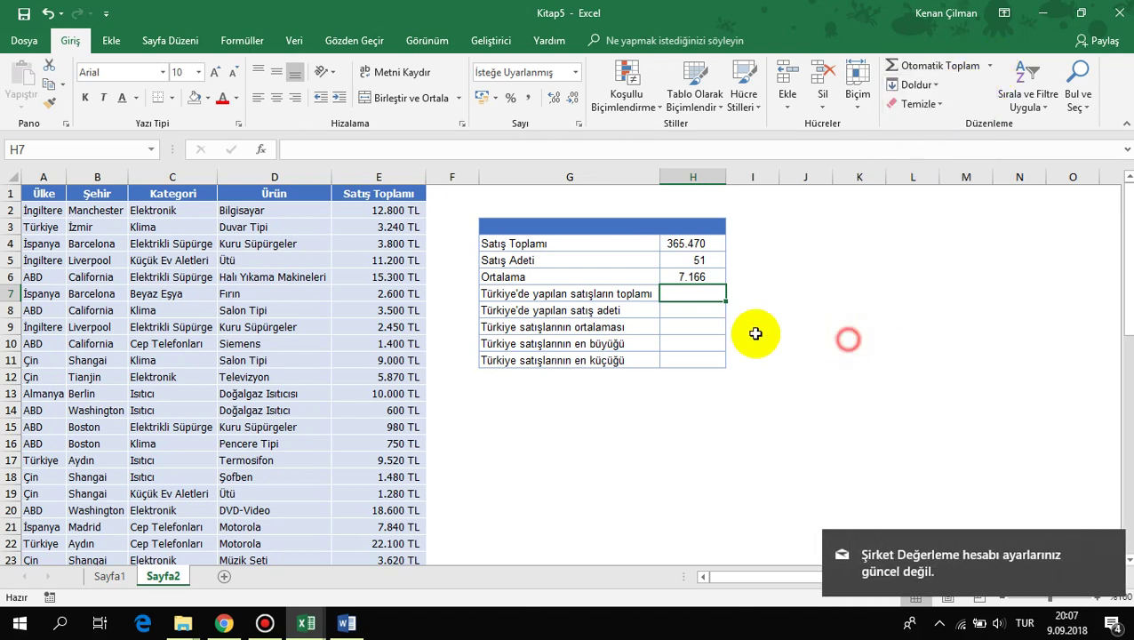
{"action": "left_click_drag", "start_coordinate": [516, 293], "coordinate": [689, 298]}
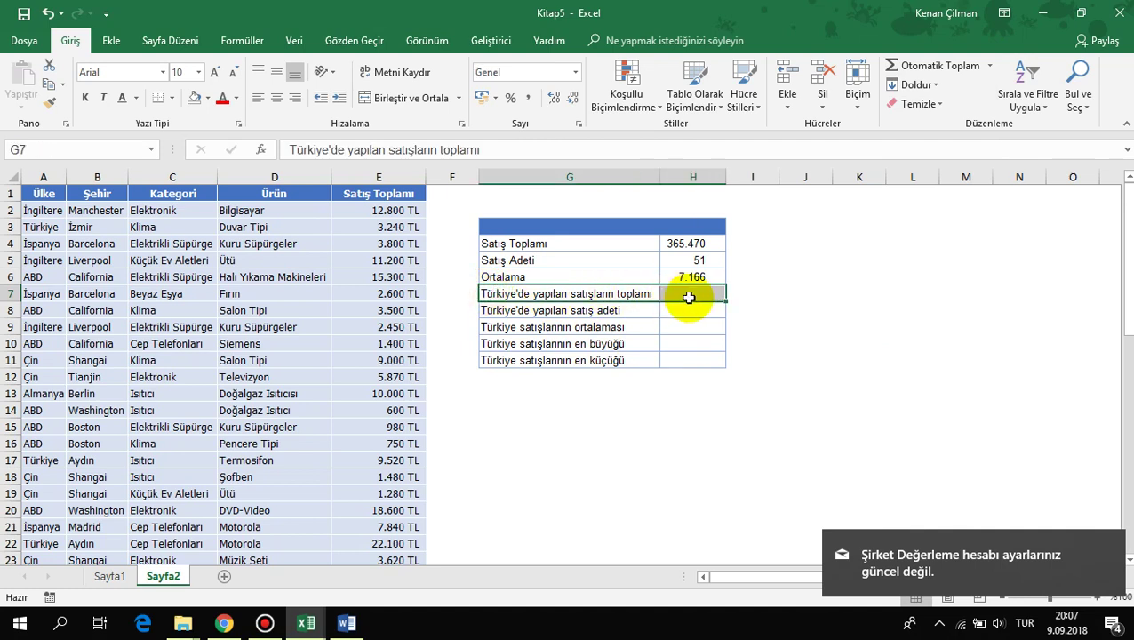
{"action": "key", "text": "ctrl+plus"}
{"action": "left_click", "coordinate": [671, 363]}
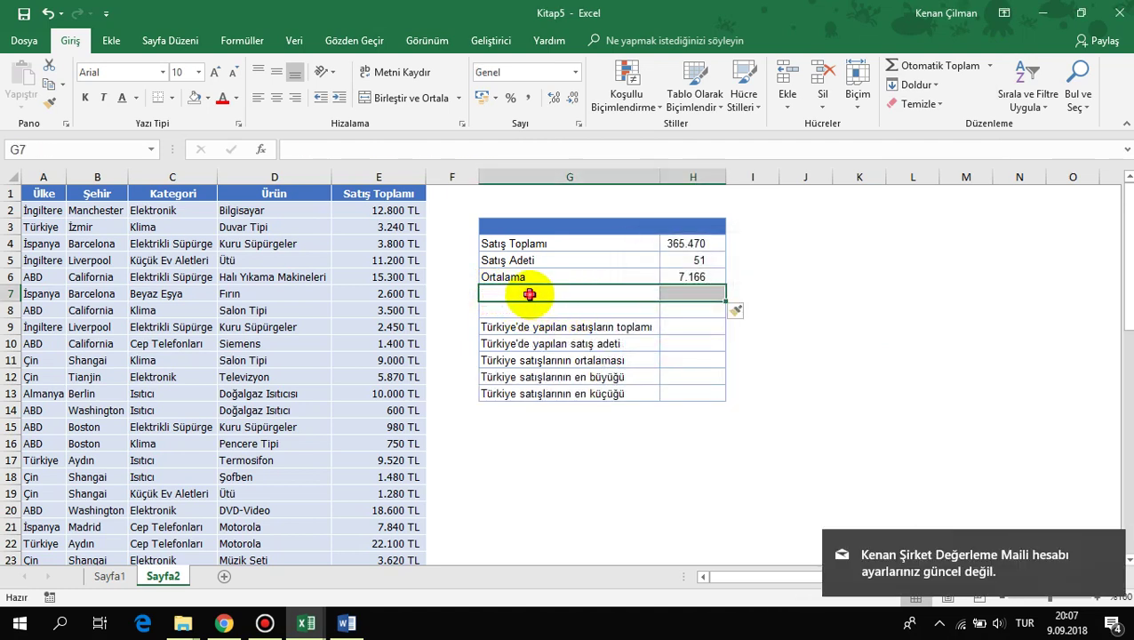
Label G7 Maksimum Satış and G8 Minimum Satış
{"action": "left_click", "coordinate": [531, 294]}
{"action": "type", "text": "Maksimum Satış"}
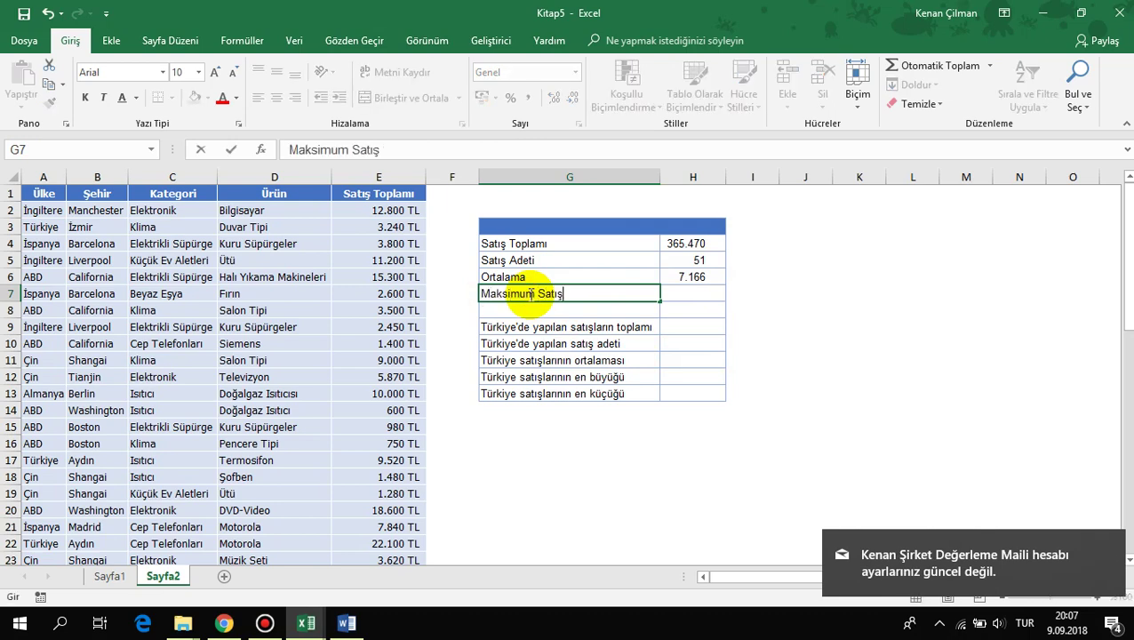
{"action": "key", "text": "Return"}
{"action": "type", "text": "M"}
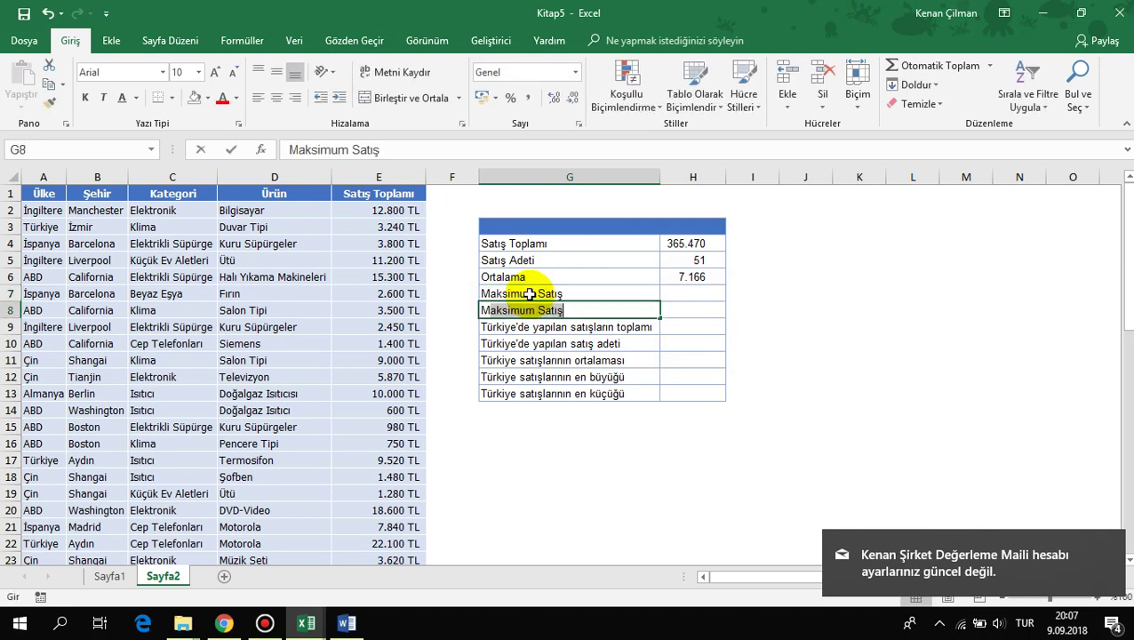
{"action": "type", "text": "inimum Satış"}
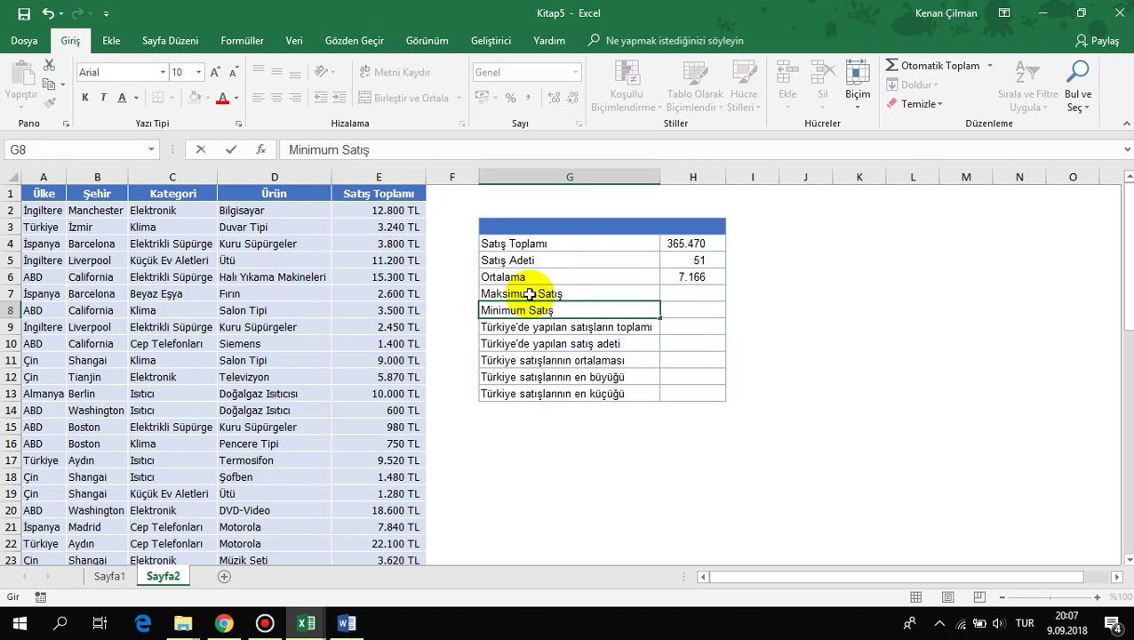
{"action": "key", "text": "Tab"}
{"action": "left_click", "coordinate": [685, 291]}
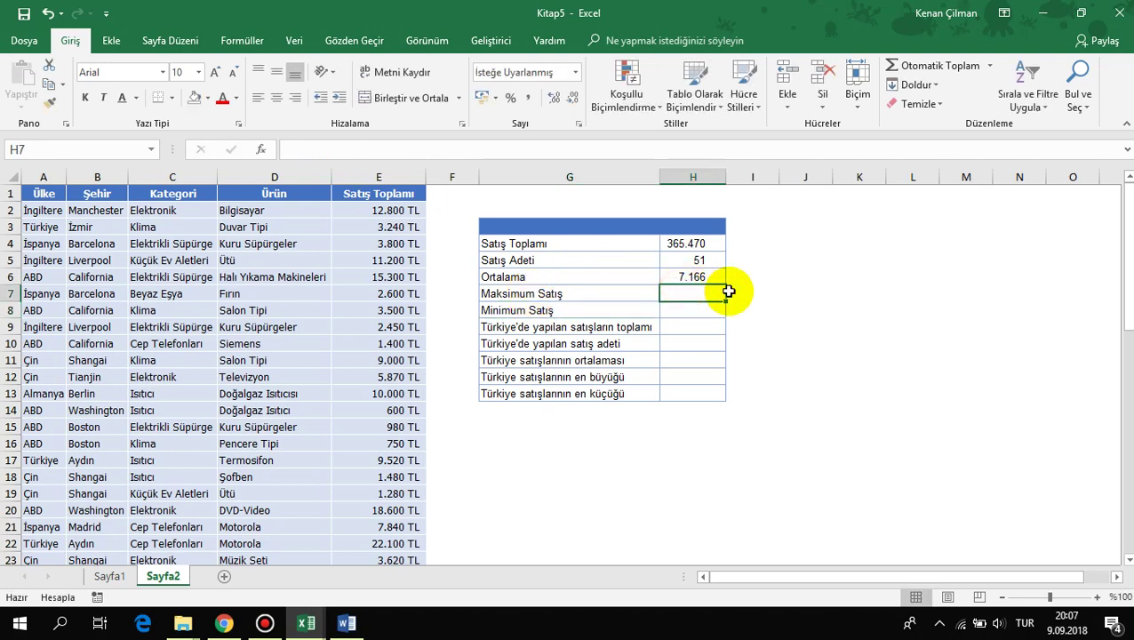
Insert the maximum of sales E2:E52 in H7 via AutoSum, giving 26.400
{"action": "type", "text": "=MA"}
{"action": "key", "text": "Escape"}
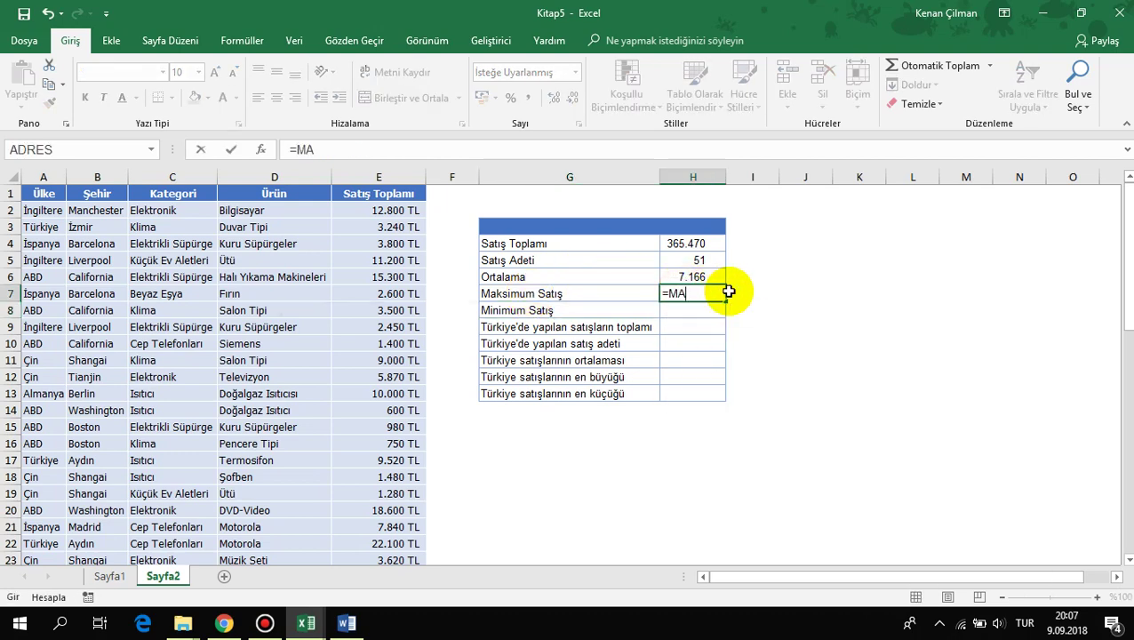
{"action": "key", "text": "Escape"}
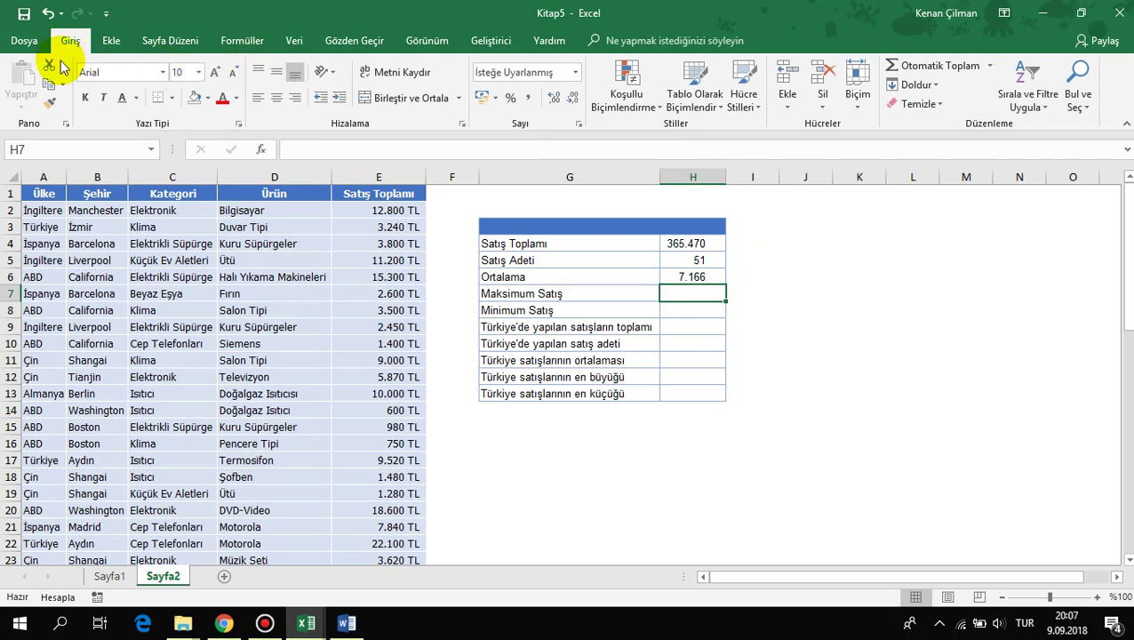
{"action": "left_click", "coordinate": [990, 66]}
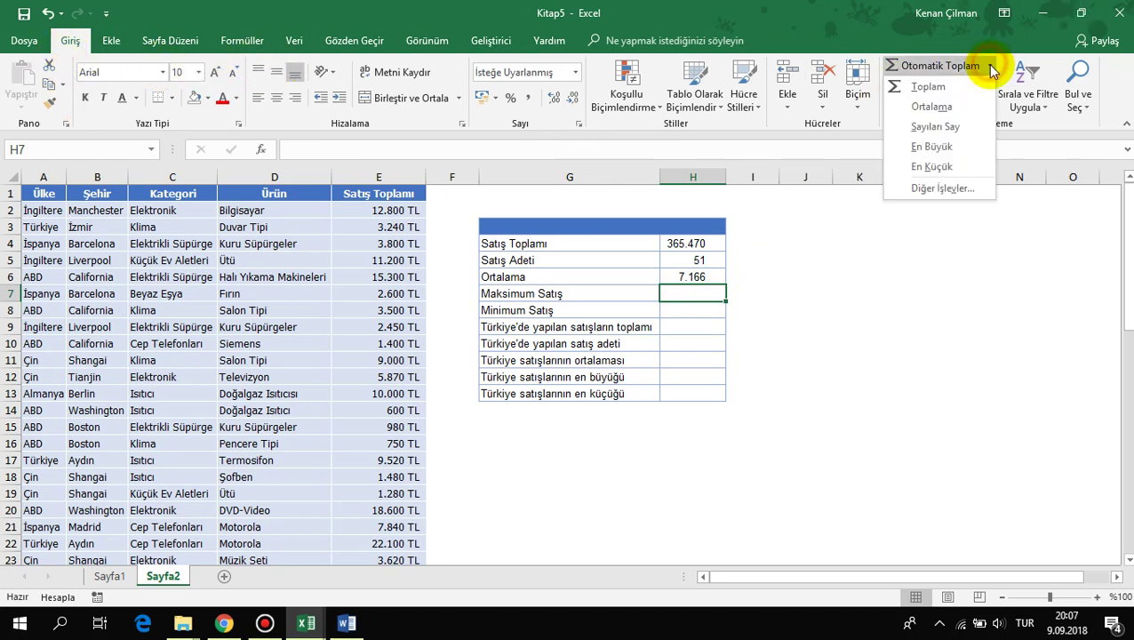
{"action": "left_click", "coordinate": [947, 151]}
{"action": "left_click", "coordinate": [382, 211]}
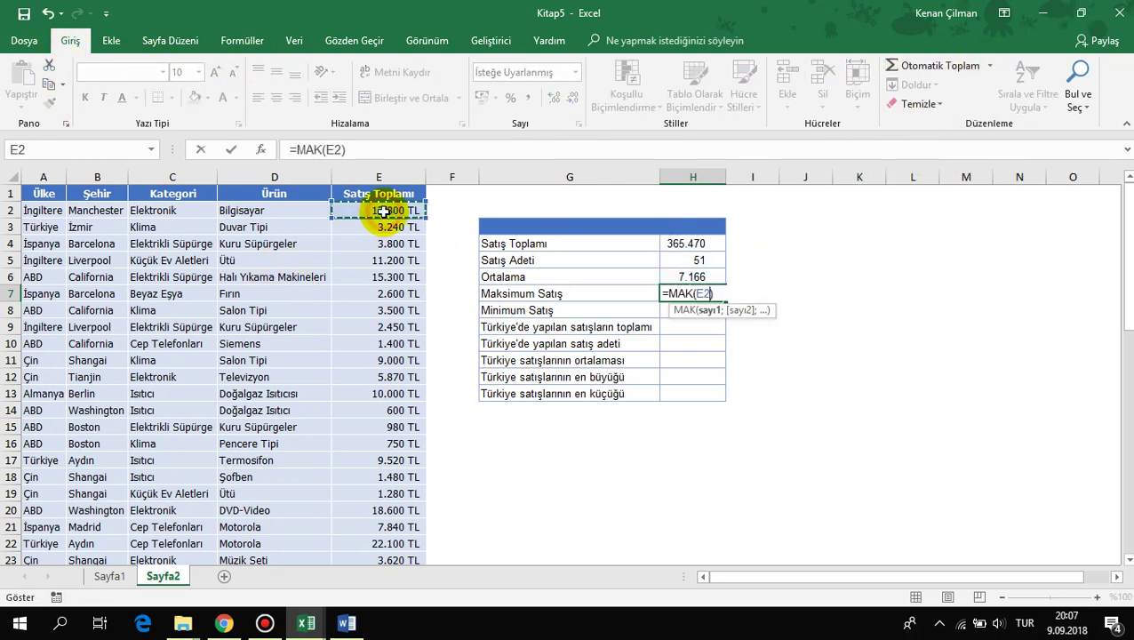
{"action": "key", "text": "ctrl+shift+Down"}
{"action": "key", "text": "Return"}
{"action": "scroll", "coordinate": [533, 267], "scroll_direction": "up", "scroll_amount": 3}
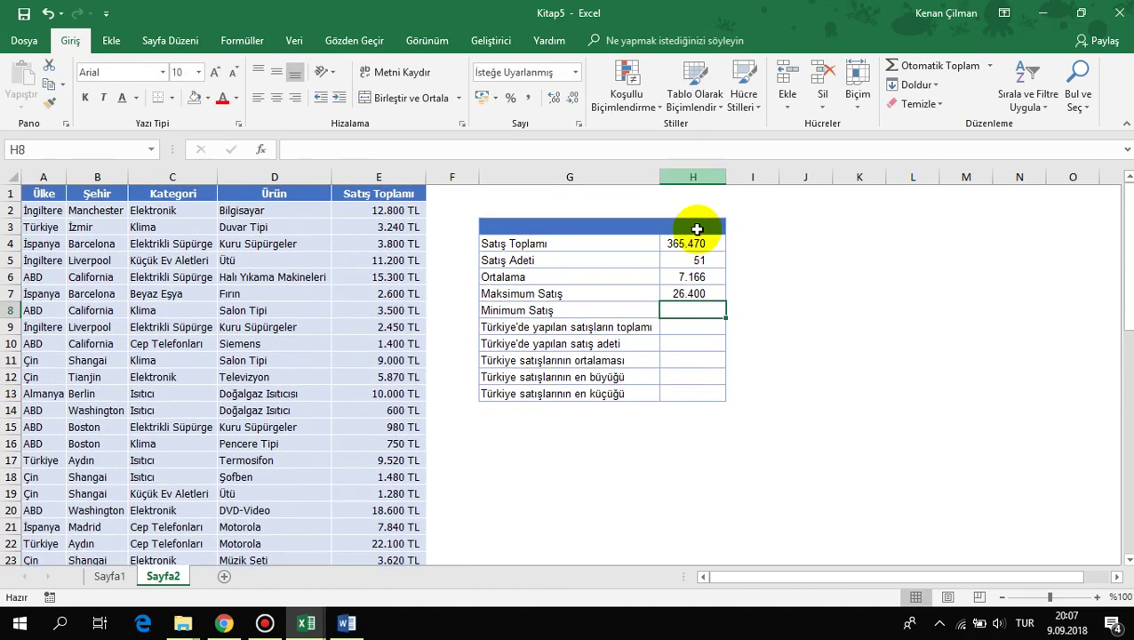
{"action": "left_click", "coordinate": [689, 293]}
Insert the minimum of sales E2:E52 in H8 via AutoSum, giving 600
{"action": "left_click", "coordinate": [698, 311]}
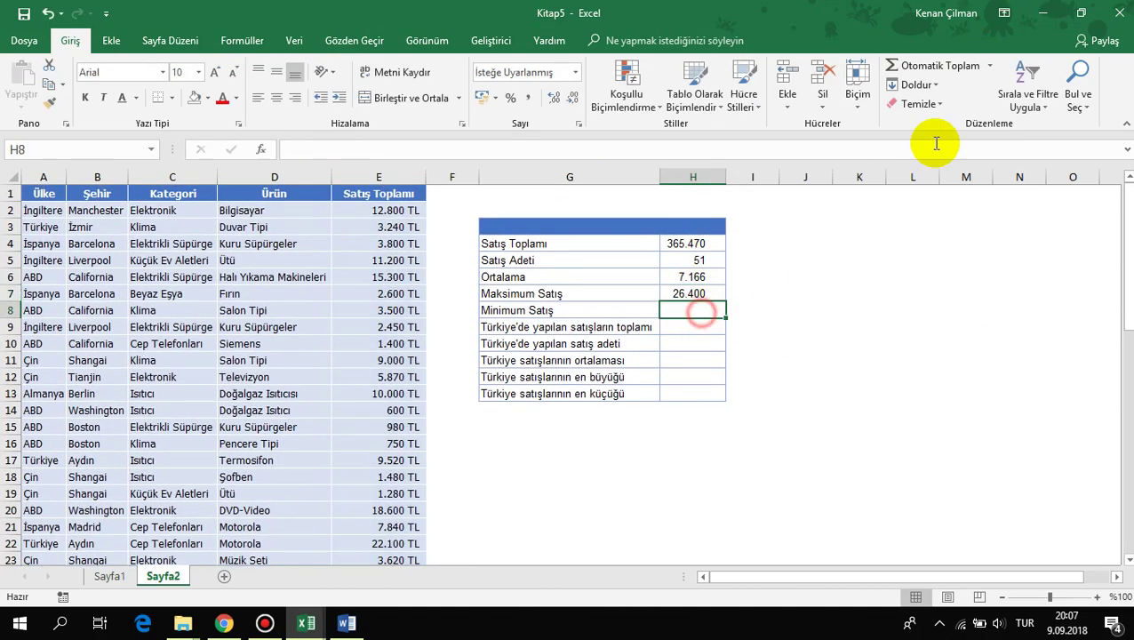
{"action": "left_click", "coordinate": [993, 71]}
{"action": "left_click", "coordinate": [944, 167]}
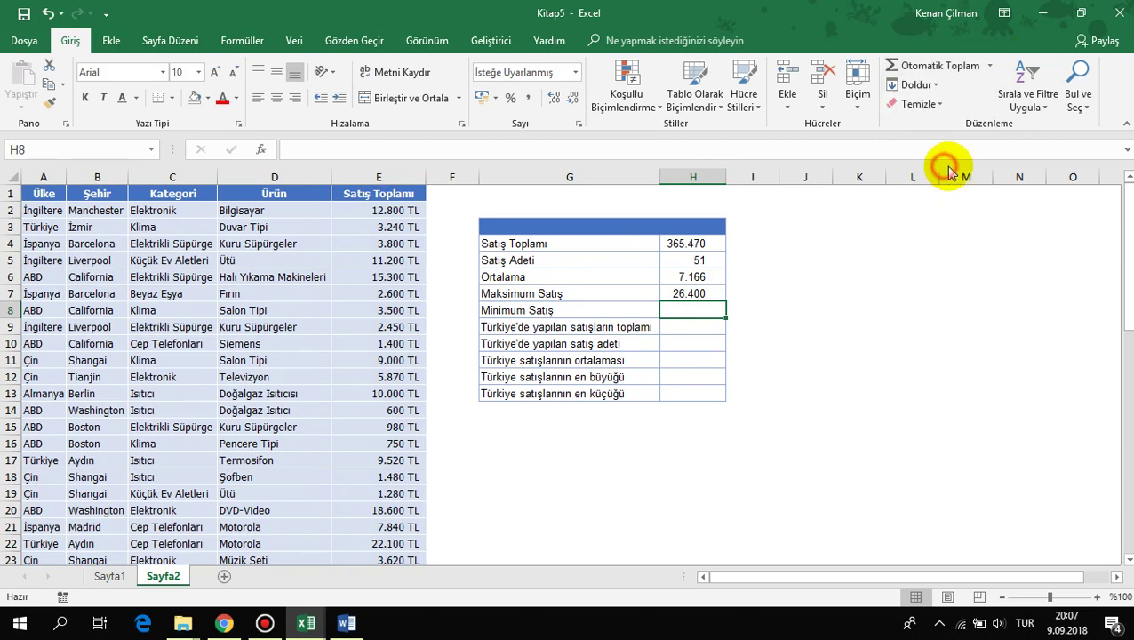
{"action": "left_click", "coordinate": [361, 210]}
{"action": "key", "text": "ctrl+shift+Down"}
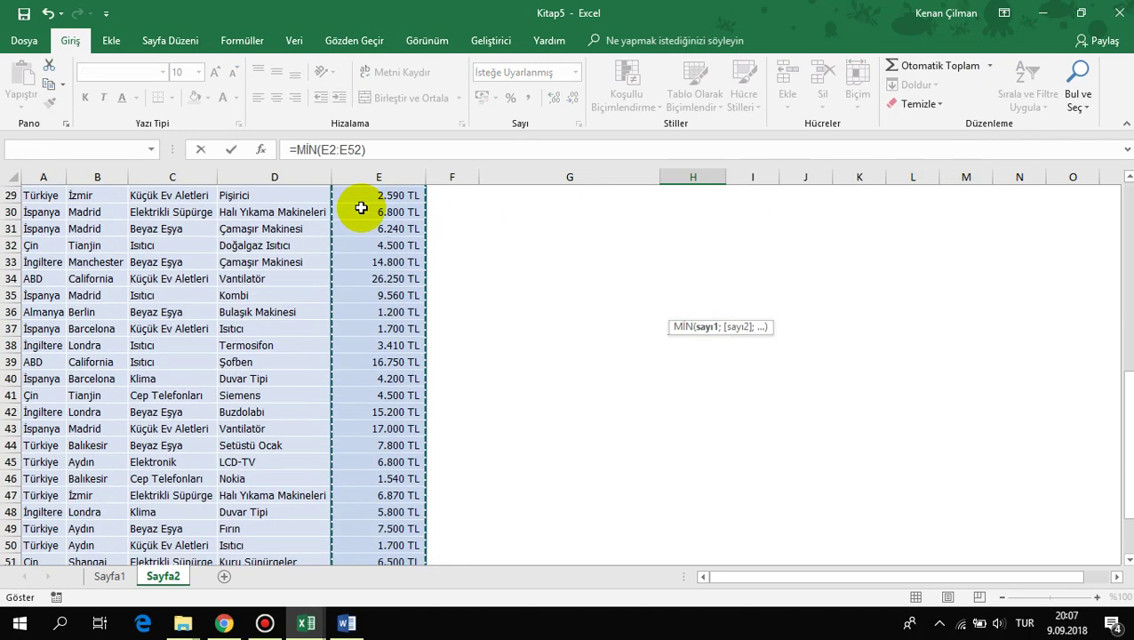
{"action": "key", "text": "Return"}
{"action": "scroll", "coordinate": [680, 224], "scroll_direction": "up", "scroll_amount": 2}
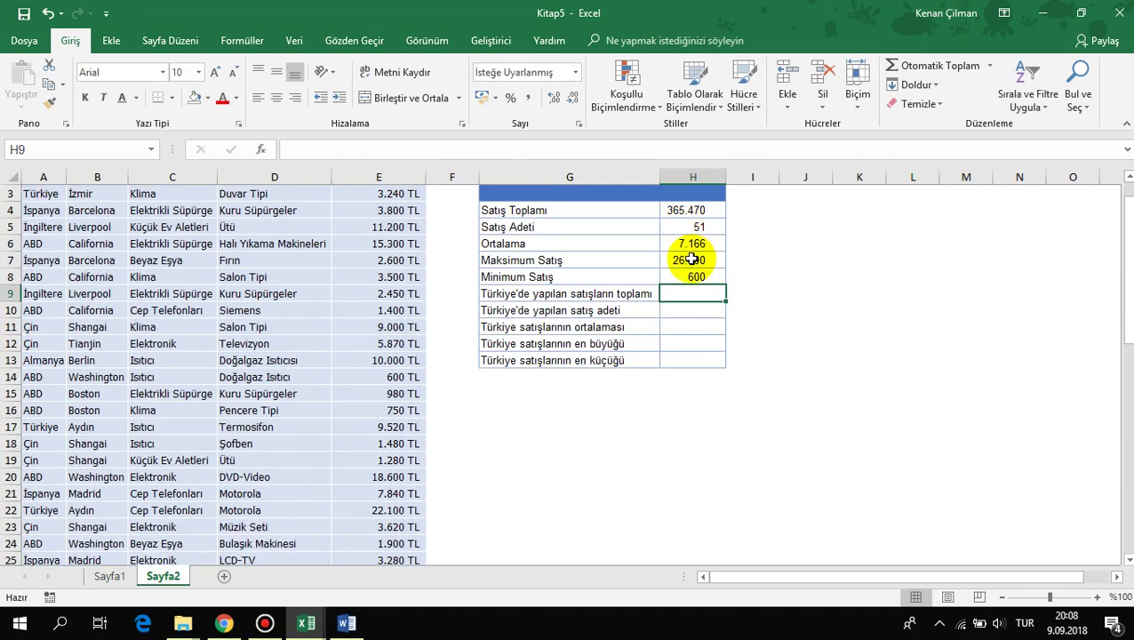
Review the maximum and minimum formulas and locate the 600 sale in column E
{"action": "double_click", "coordinate": [689, 258]}
{"action": "key", "text": "Return"}
{"action": "left_click", "coordinate": [693, 259]}
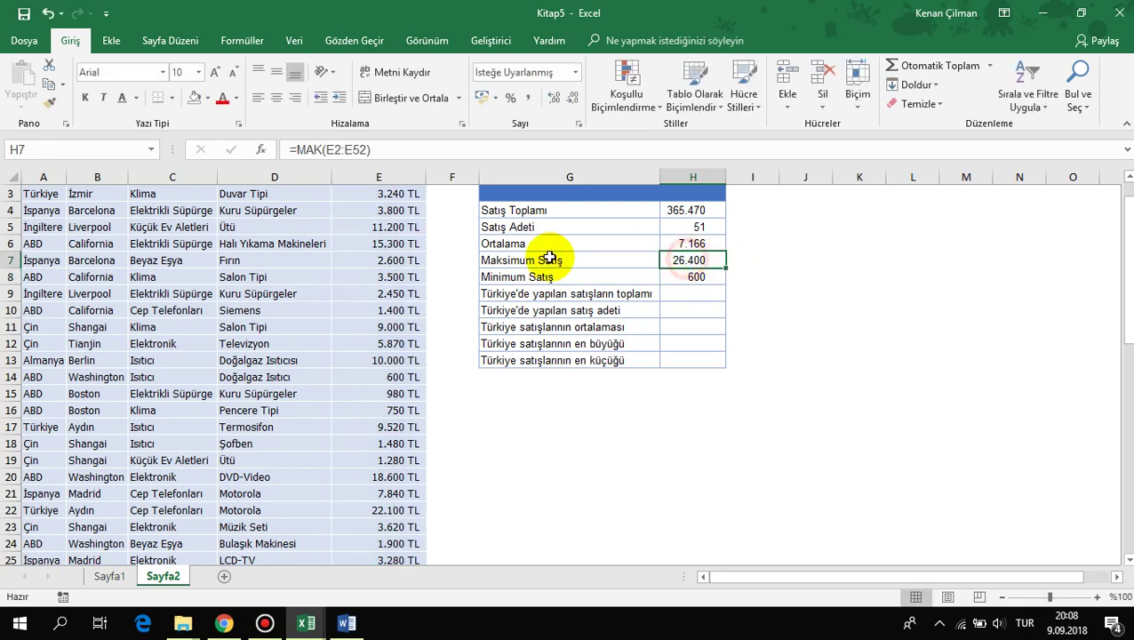
{"action": "double_click", "coordinate": [718, 260]}
{"action": "key", "text": "Return"}
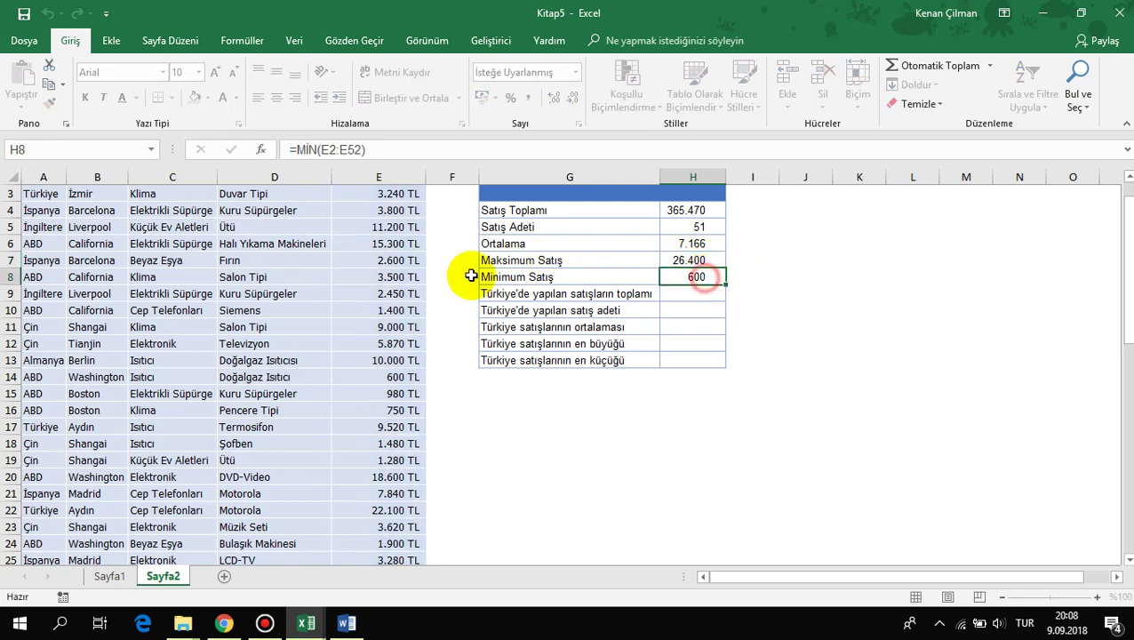
{"action": "left_click", "coordinate": [404, 258]}
{"action": "left_click", "coordinate": [692, 274]}
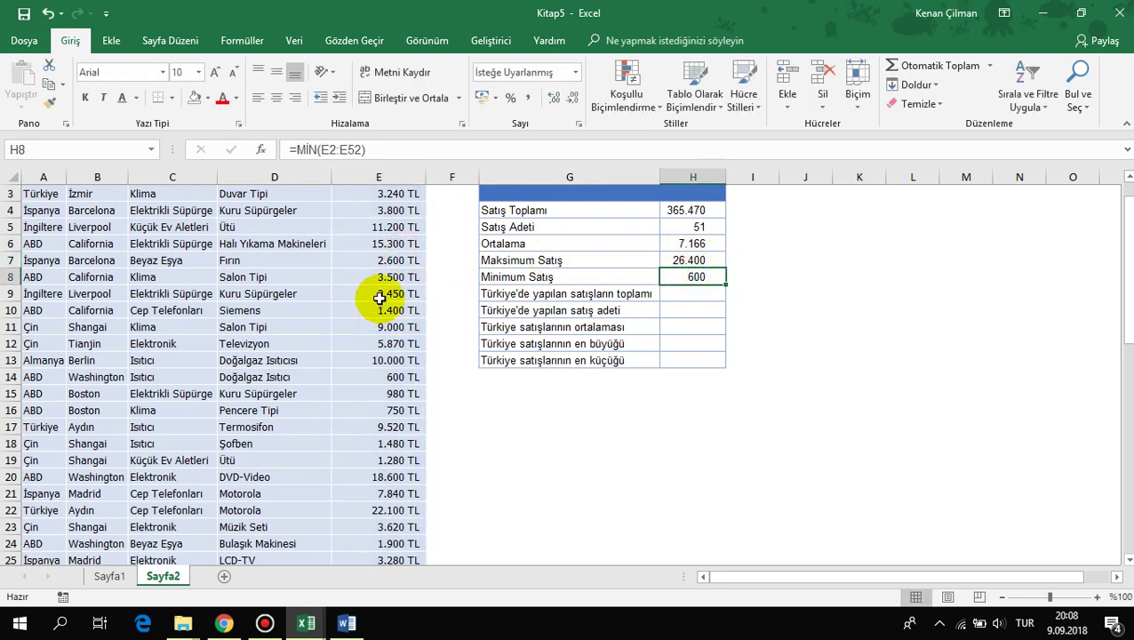
{"action": "left_click", "coordinate": [391, 379]}
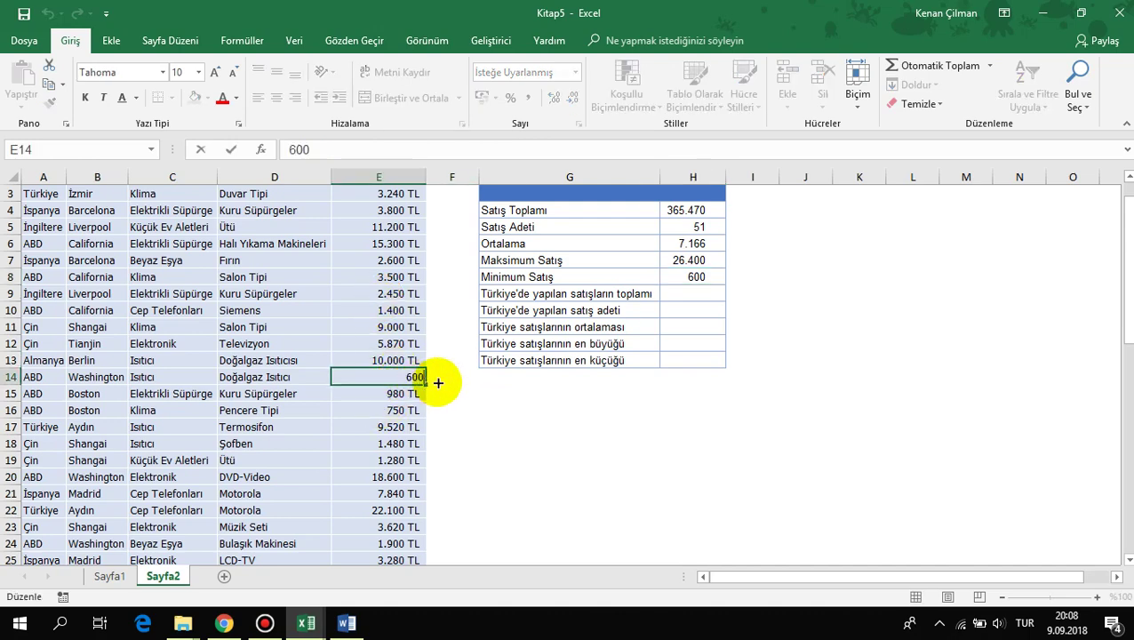
{"action": "left_click", "coordinate": [702, 293]}
{"action": "left_click", "coordinate": [577, 294]}
Start =ETOPLA( in H9 with country range A2:A52 and criterion "Türkiye"
{"action": "left_click", "coordinate": [693, 298]}
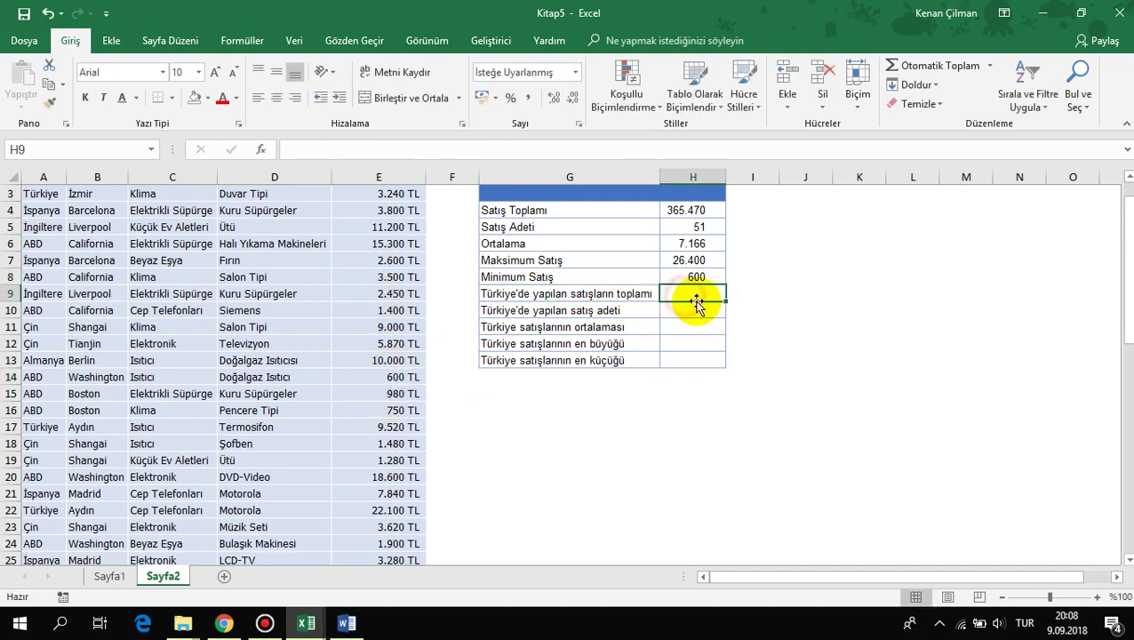
{"action": "type", "text": "=ET"}
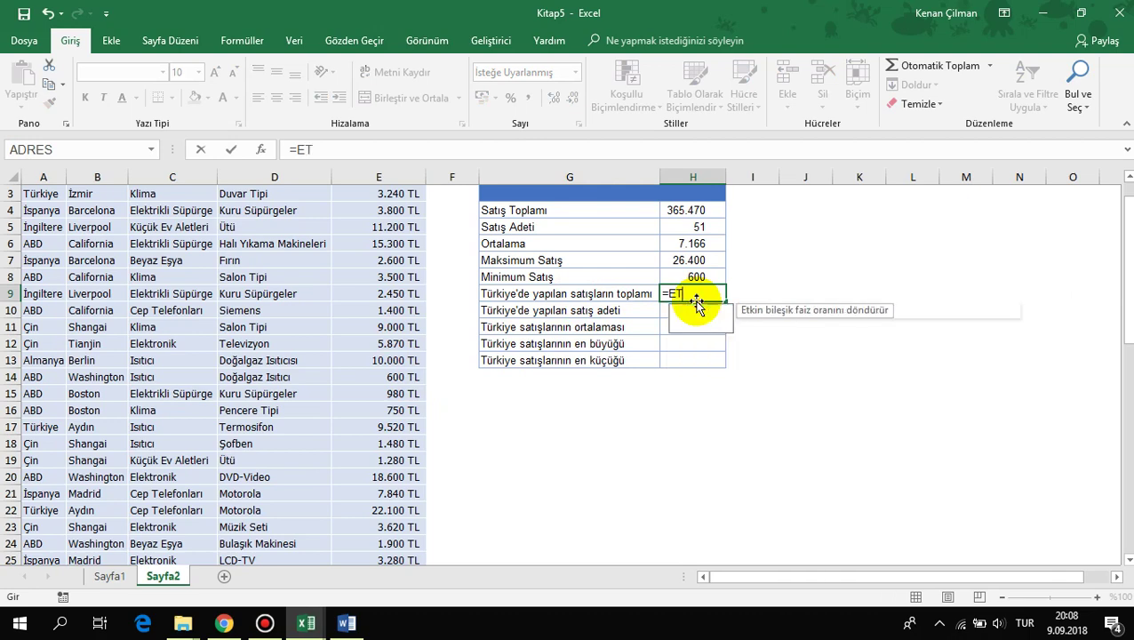
{"action": "type", "text": "OPLA("}
{"action": "scroll", "coordinate": [508, 293], "scroll_direction": "up", "scroll_amount": 1}
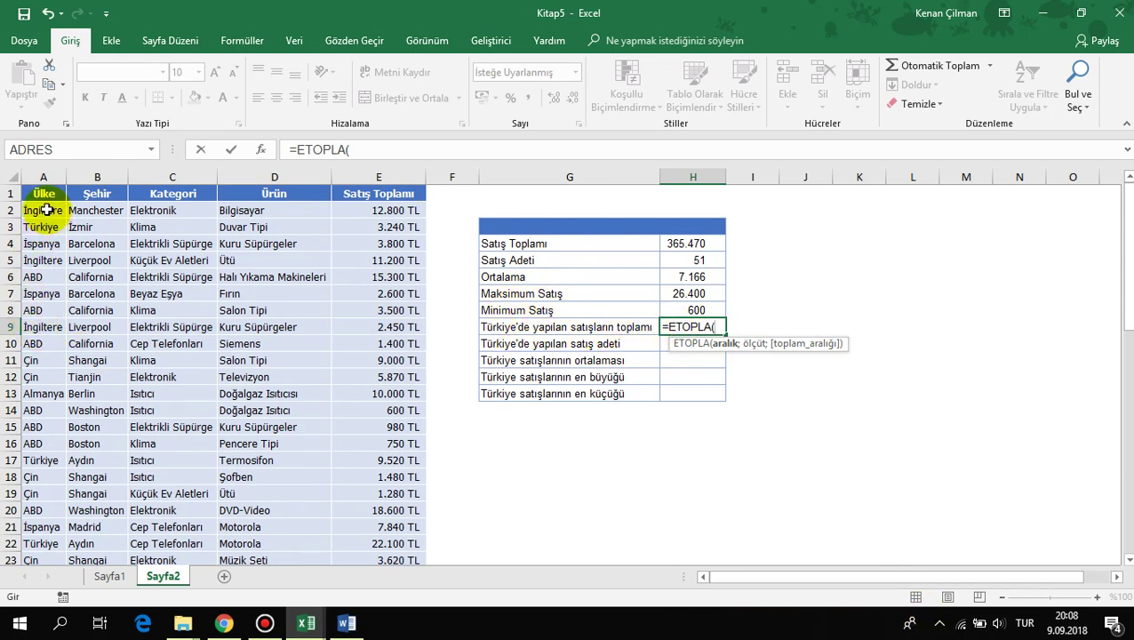
{"action": "mouse_move", "coordinate": [46, 210]}
{"action": "left_mouse_down"}
{"action": "mouse_move", "coordinate": [45, 535]}
{"action": "mouse_move", "coordinate": [35, 516]}
{"action": "left_mouse_up"}
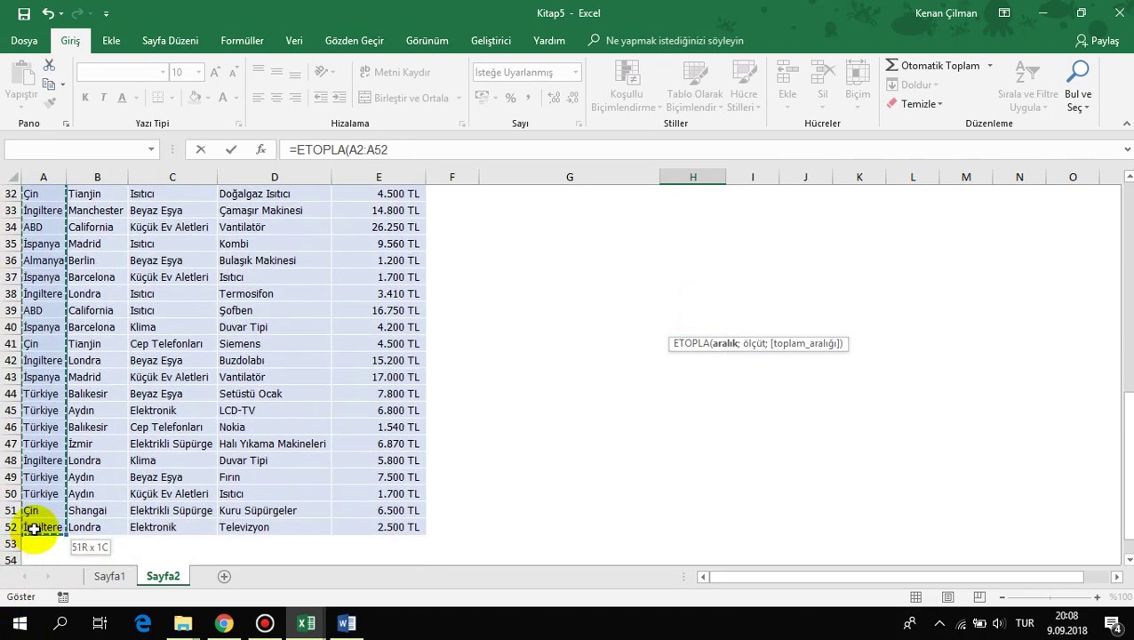
{"action": "scroll", "coordinate": [630, 351], "scroll_direction": "up", "scroll_amount": 10}
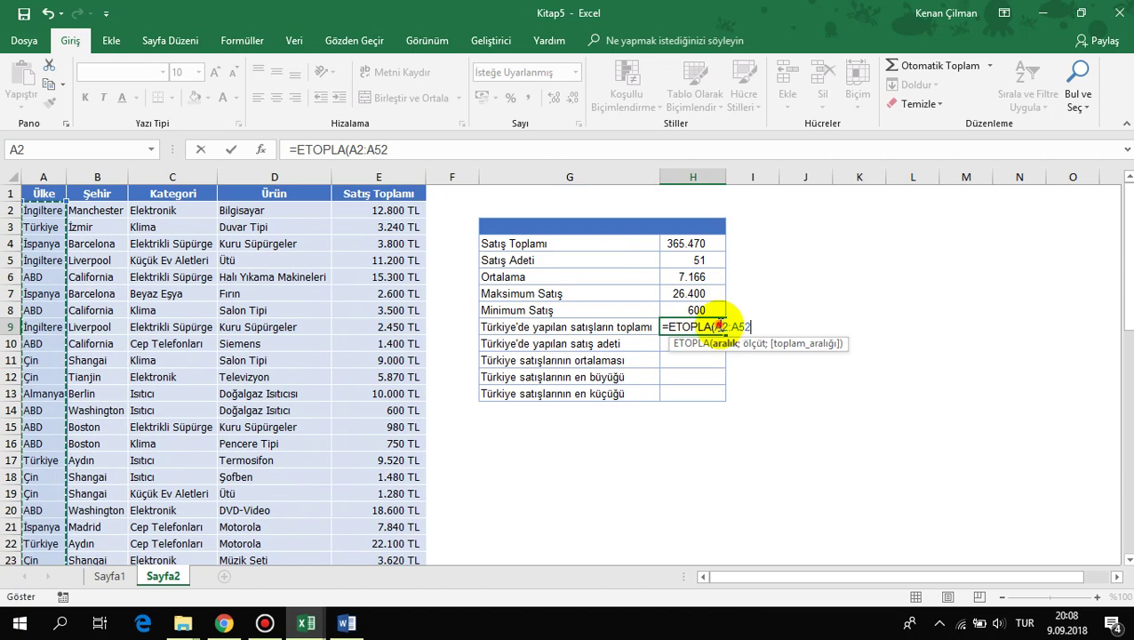
{"action": "left_click_drag", "start_coordinate": [715, 327], "coordinate": [737, 326]}
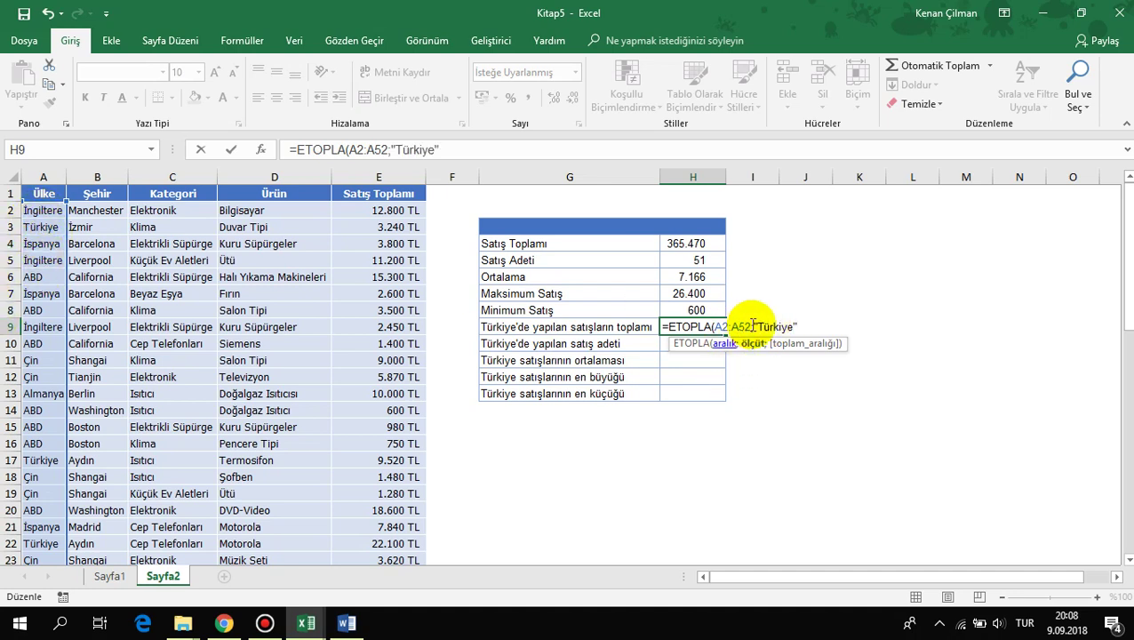
{"action": "left_click_drag", "start_coordinate": [762, 327], "coordinate": [794, 327]}
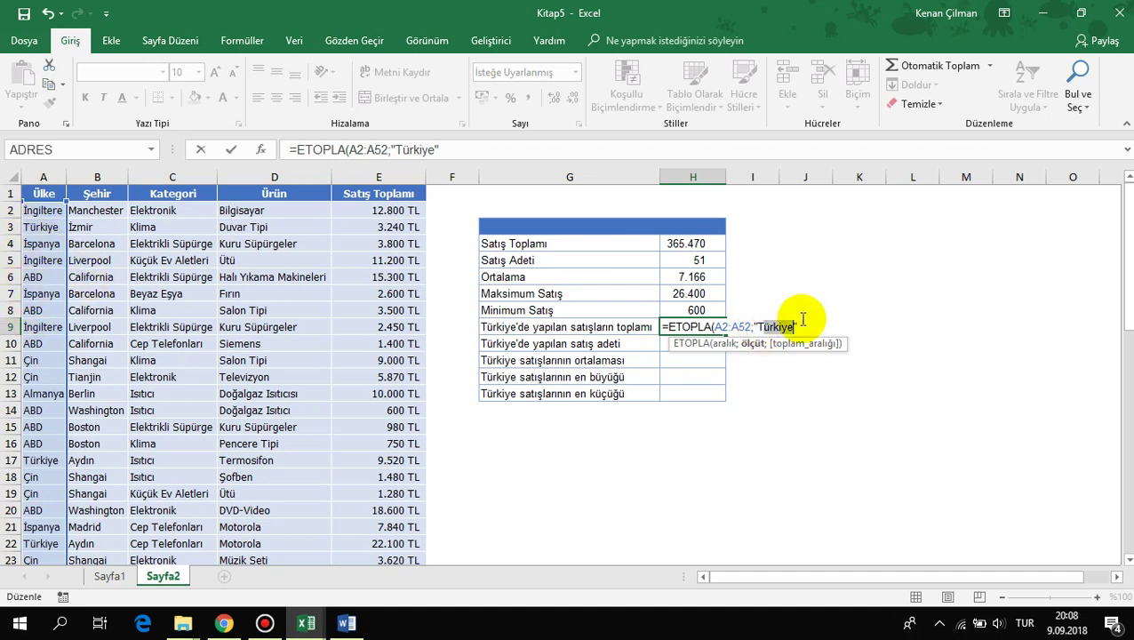
{"action": "left_click", "coordinate": [805, 326]}
{"action": "type", "text": ";"}
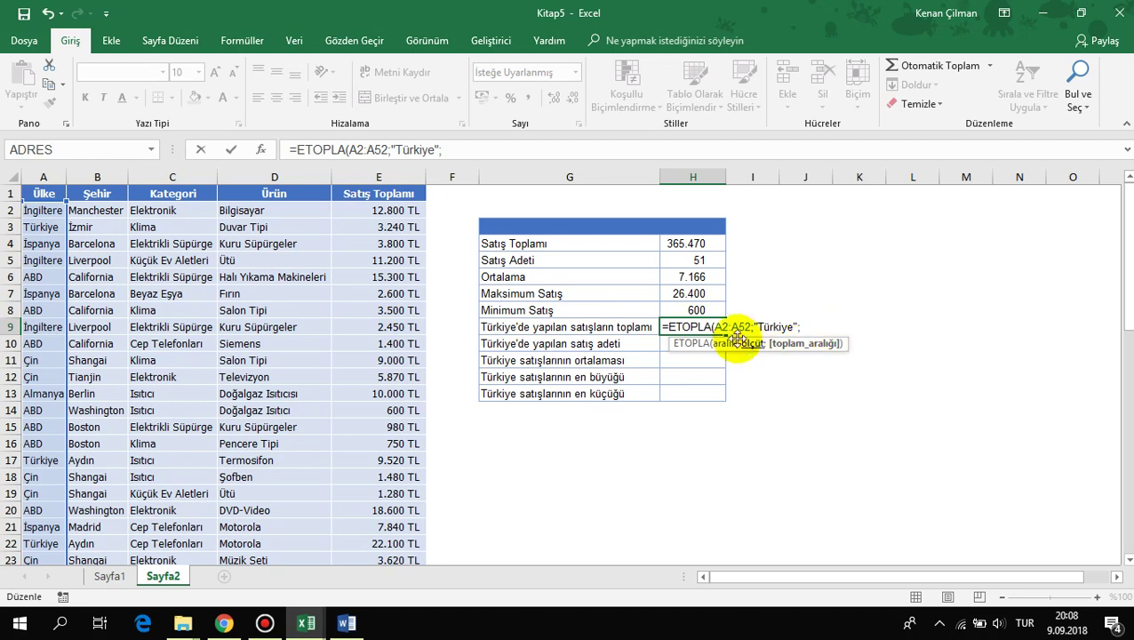
{"action": "left_click_drag", "start_coordinate": [730, 327], "coordinate": [794, 327]}
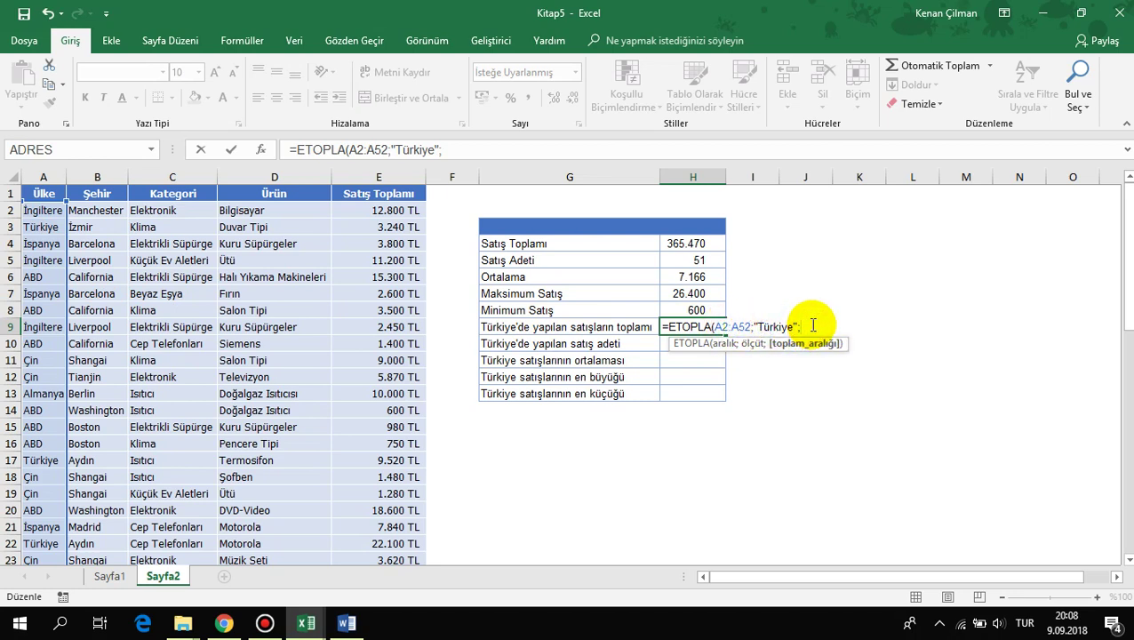
Add sum range E2:E52 and enter the formula, giving 69.660
{"action": "left_click", "coordinate": [370, 214]}
{"action": "key", "text": "ctrl+shift+Down"}
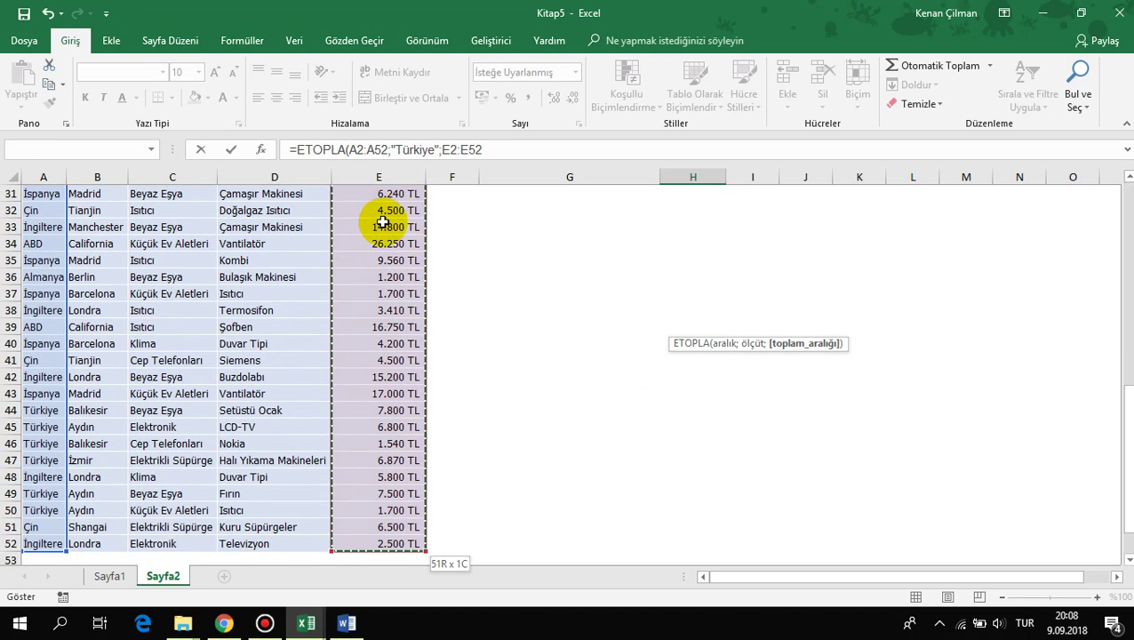
{"action": "scroll", "coordinate": [431, 253], "scroll_direction": "up", "scroll_amount": 10}
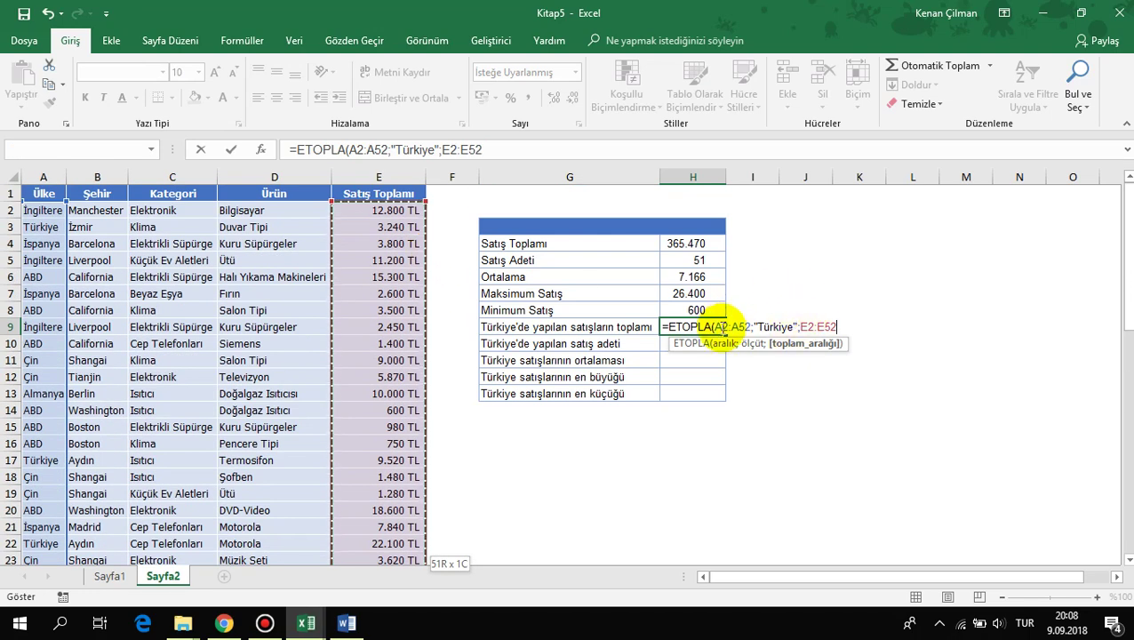
{"action": "left_click", "coordinate": [718, 327]}
{"action": "left_click_drag", "start_coordinate": [718, 327], "coordinate": [835, 328]}
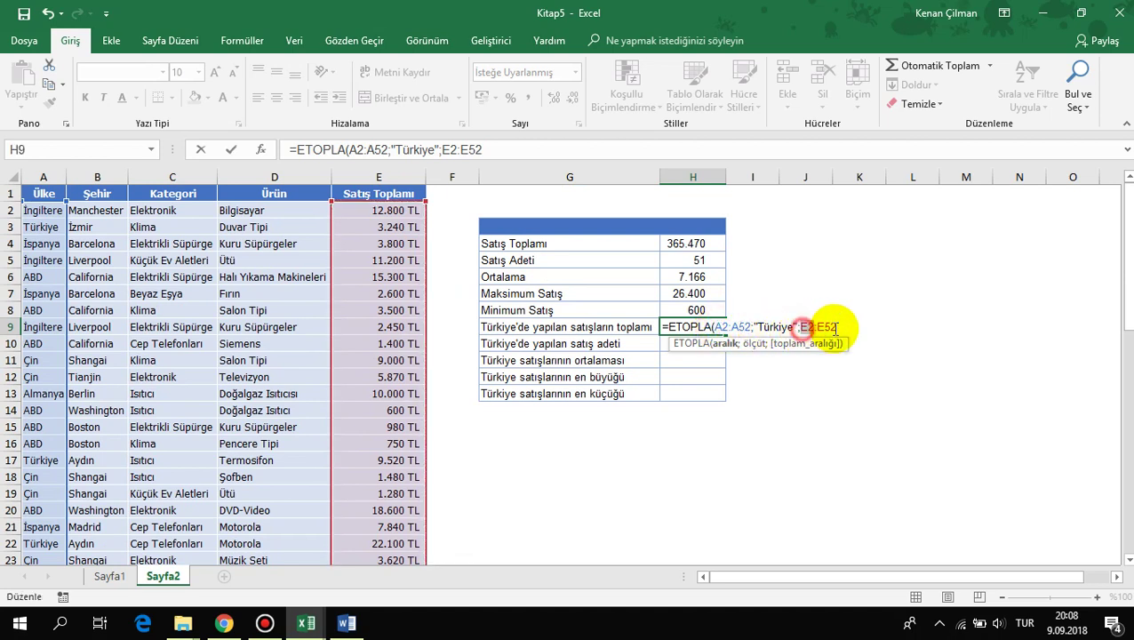
{"action": "left_click", "coordinate": [805, 327]}
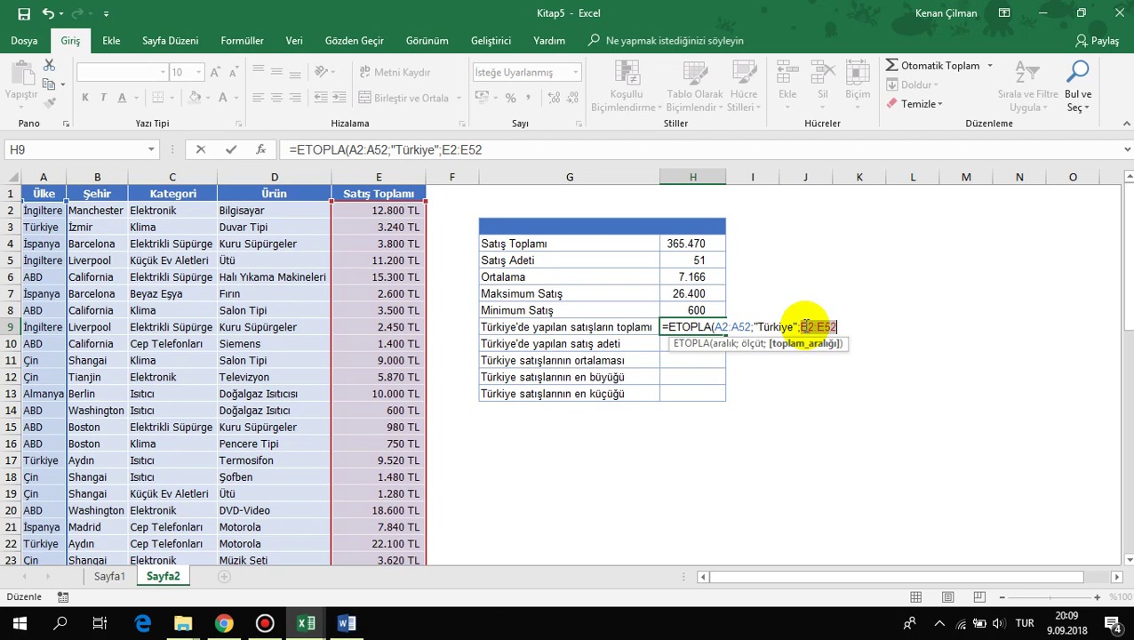
{"action": "left_click_drag", "start_coordinate": [803, 327], "coordinate": [835, 327]}
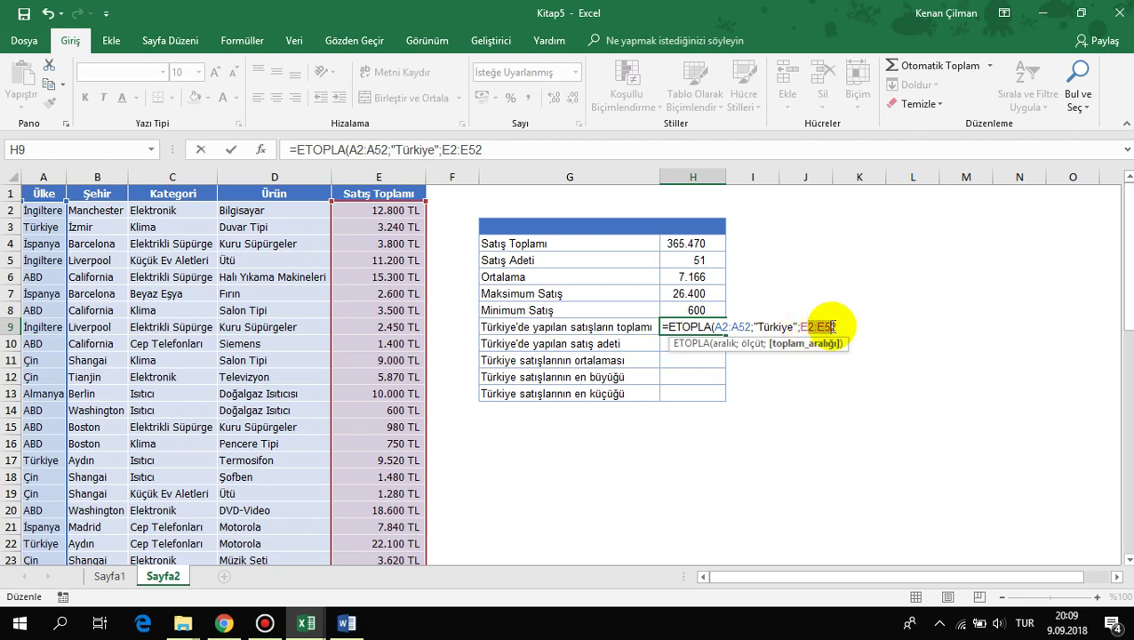
{"action": "left_click", "coordinate": [845, 328]}
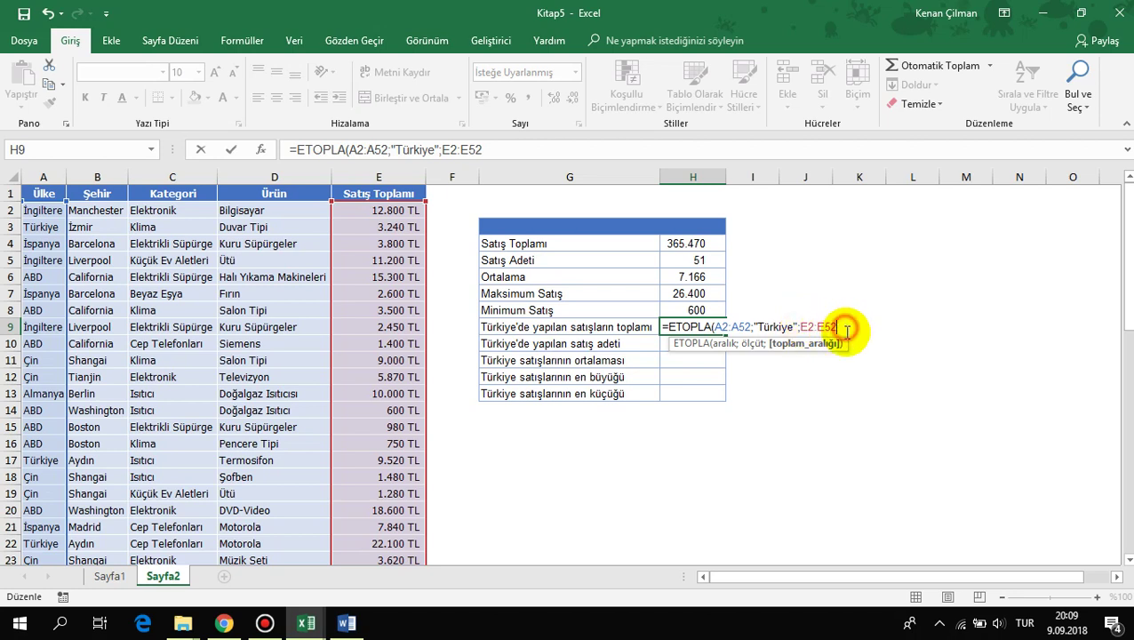
{"action": "type", "text": ")"}
{"action": "key", "text": "Return"}
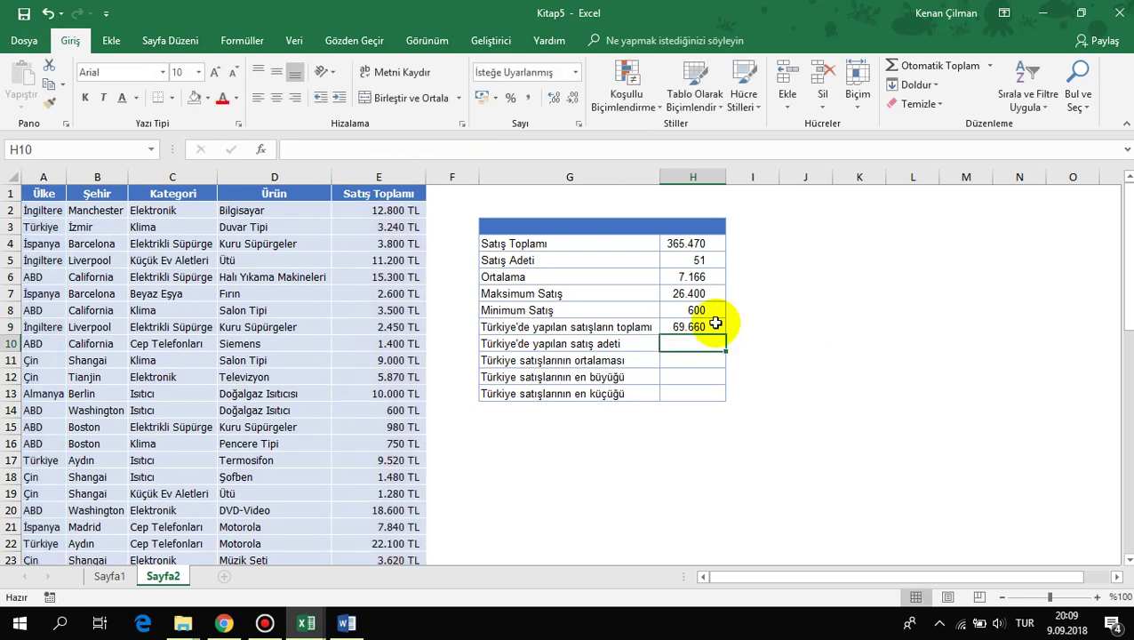
Review the ETOPLA formula's country range and Türkiye criterion
{"action": "left_click", "coordinate": [717, 322]}
{"action": "key", "text": "F2"}
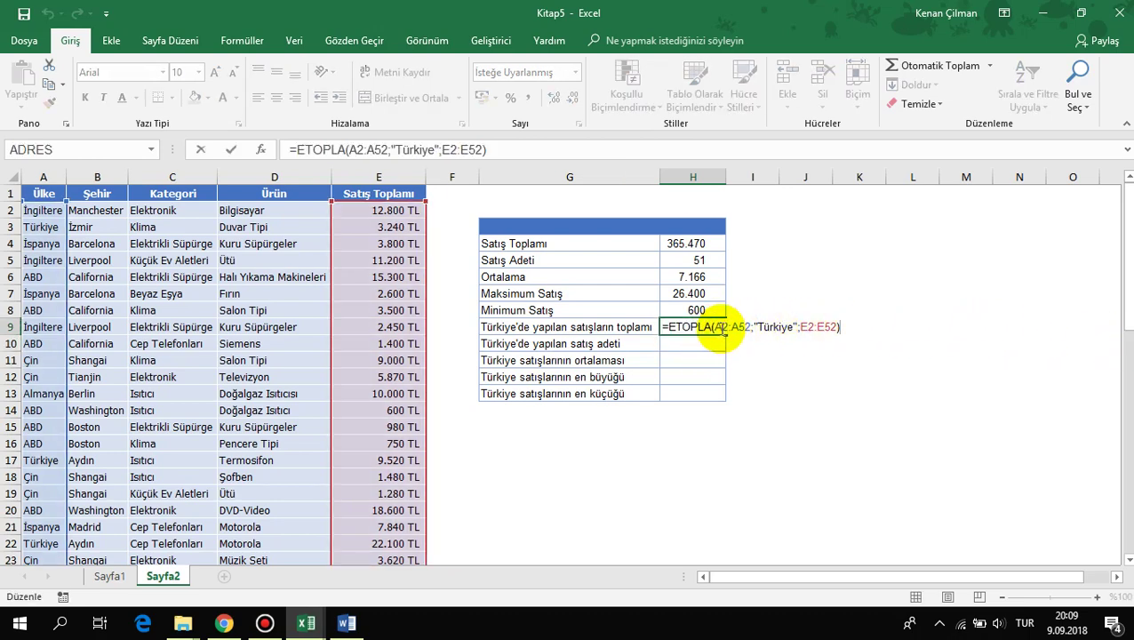
{"action": "double_click", "coordinate": [717, 329]}
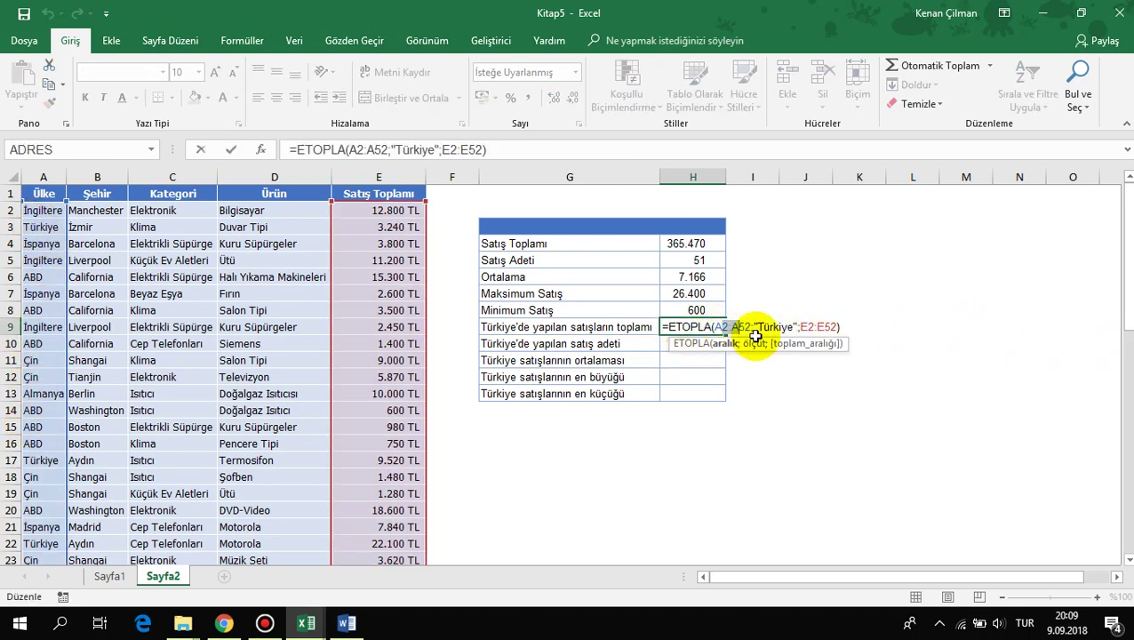
{"action": "double_click", "coordinate": [762, 327]}
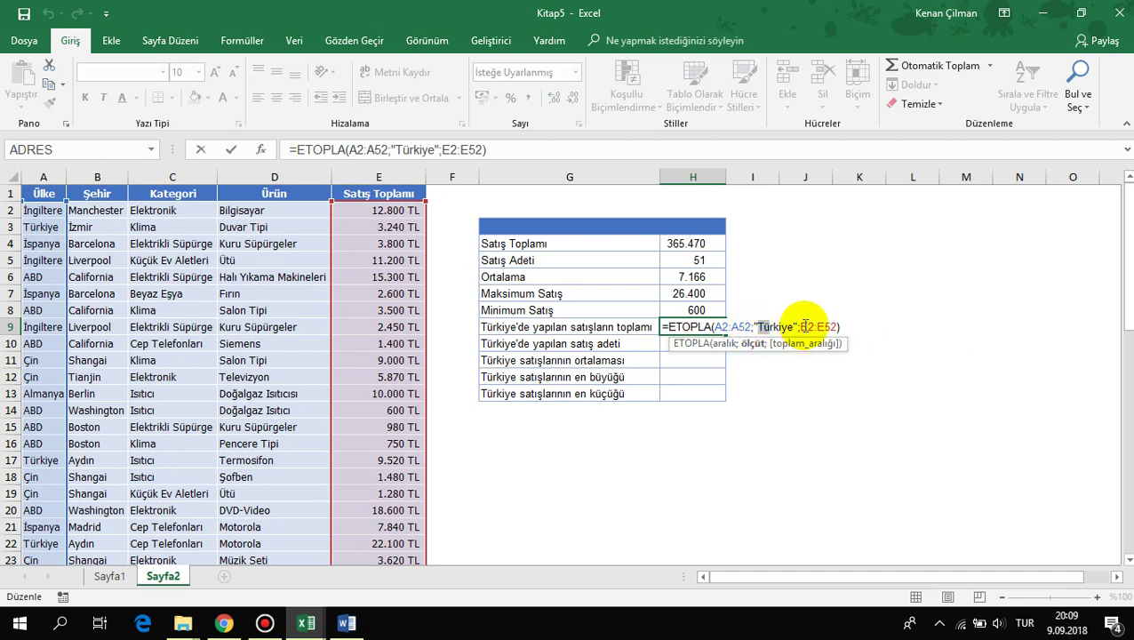
{"action": "key", "text": "Return"}
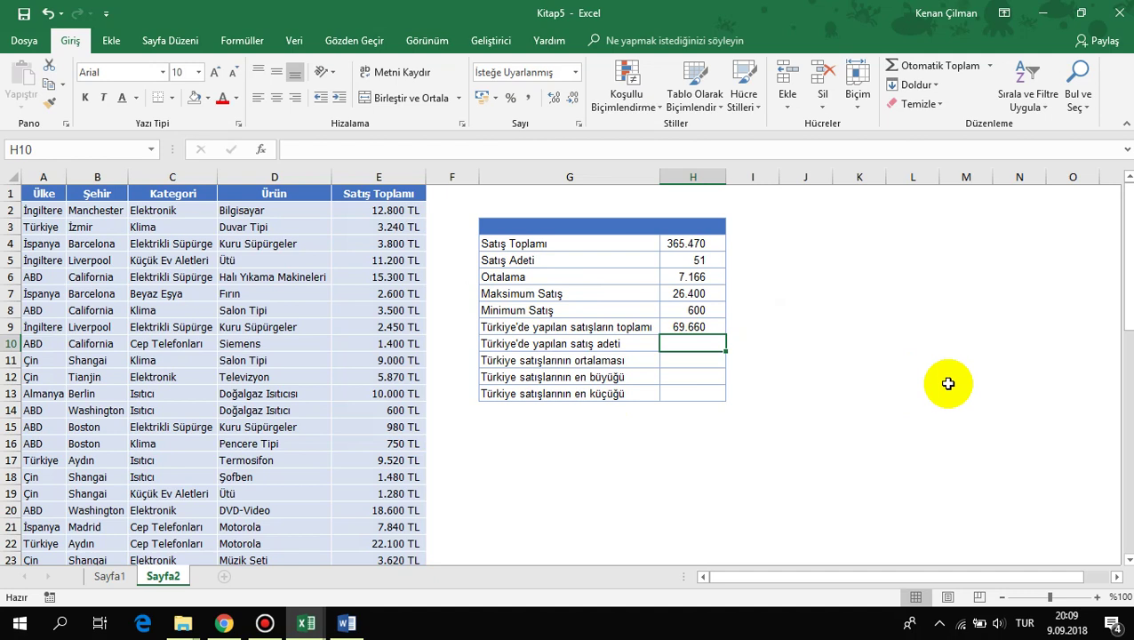
Enter =EĞERSAY(A2:A52;"Türkiye") in H10, counting 10 Turkey sales
{"action": "type", "text": "=EĞER"}
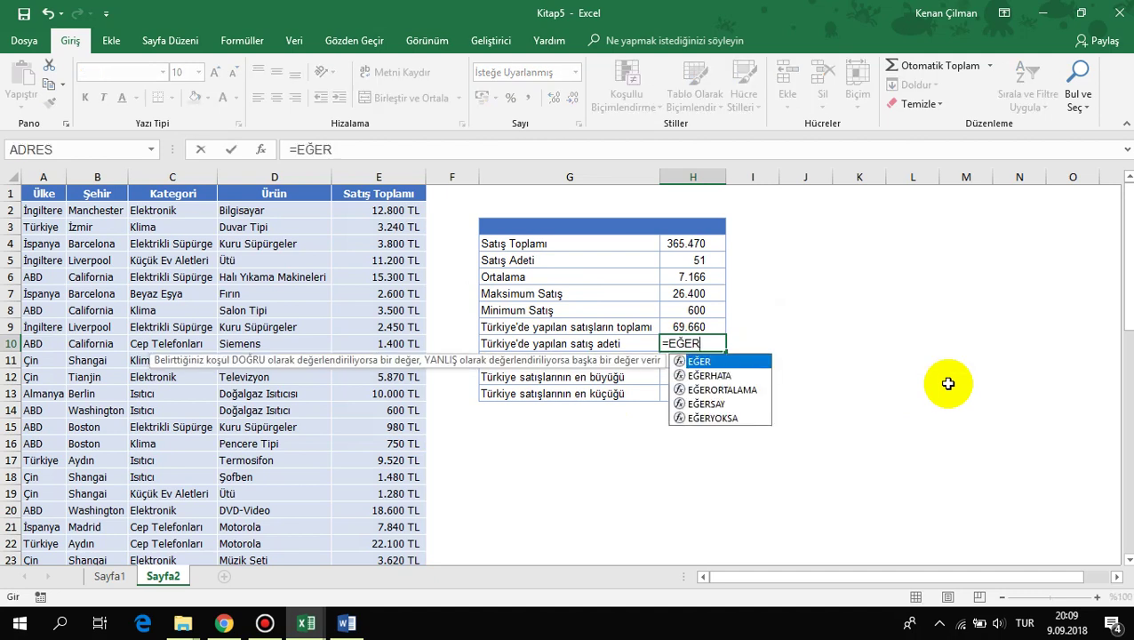
{"action": "type", "text": "S"}
{"action": "key", "text": "Tab"}
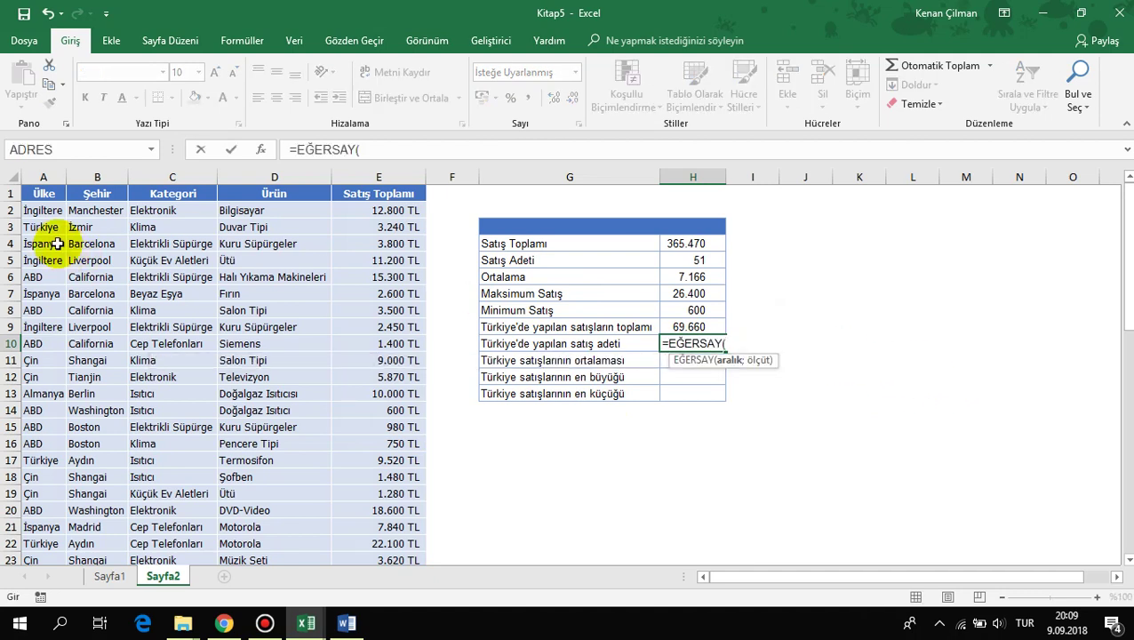
{"action": "left_click", "coordinate": [56, 209]}
{"action": "key", "text": "ctrl+shift+Down"}
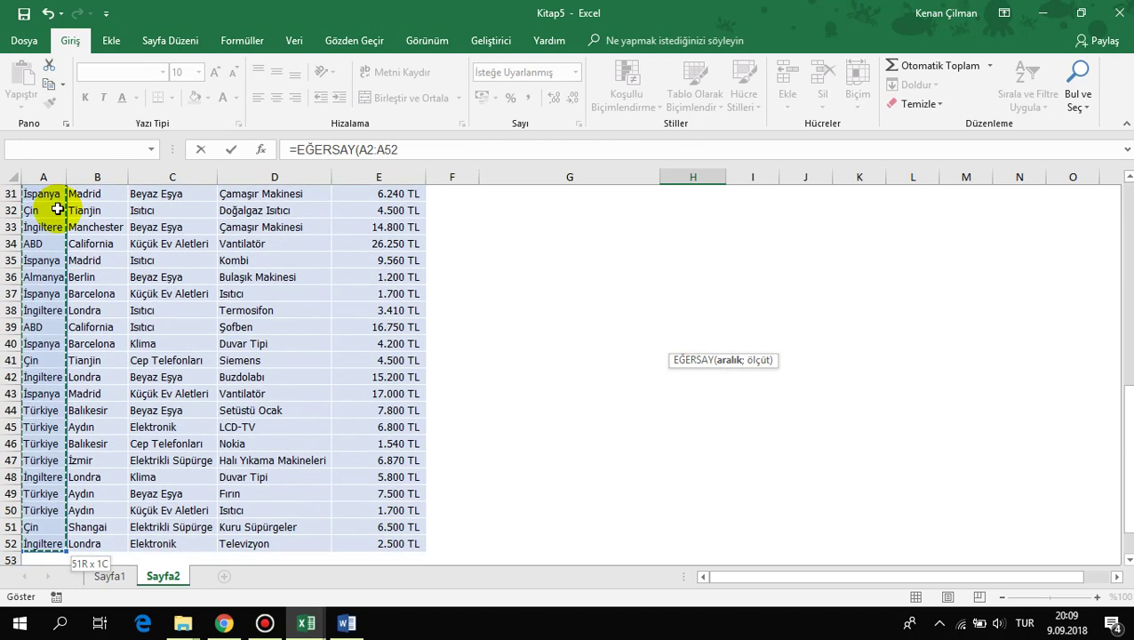
{"action": "scroll", "coordinate": [56, 298], "scroll_direction": "up", "scroll_amount": 8}
{"action": "scroll", "coordinate": [56, 298], "scroll_direction": "up", "scroll_amount": 2}
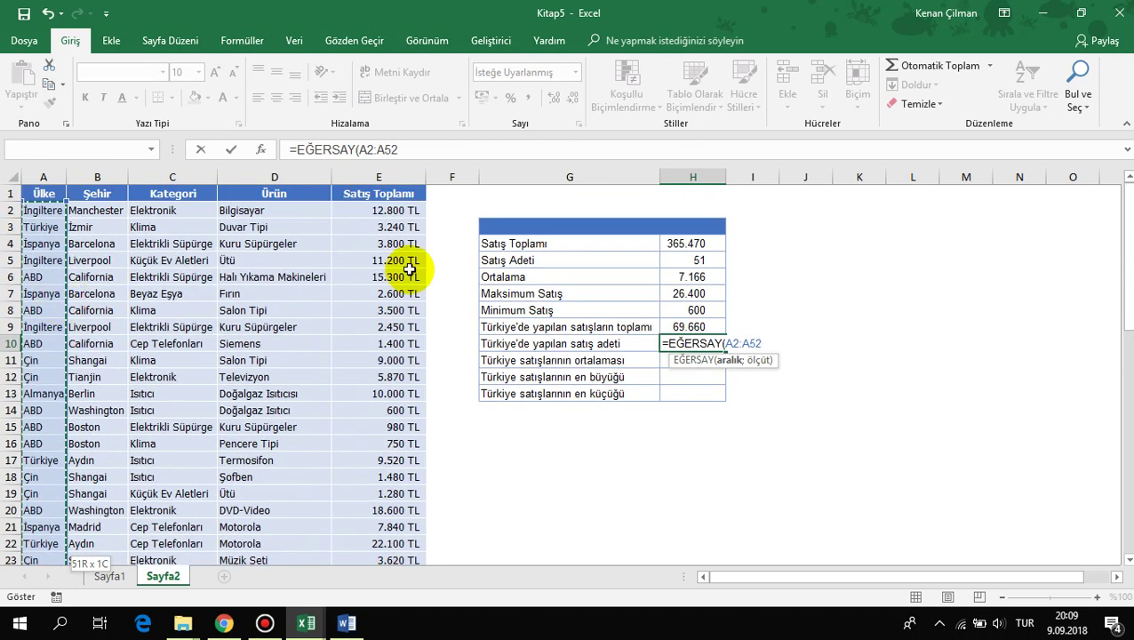
{"action": "type", "text": ";\"Tü"}
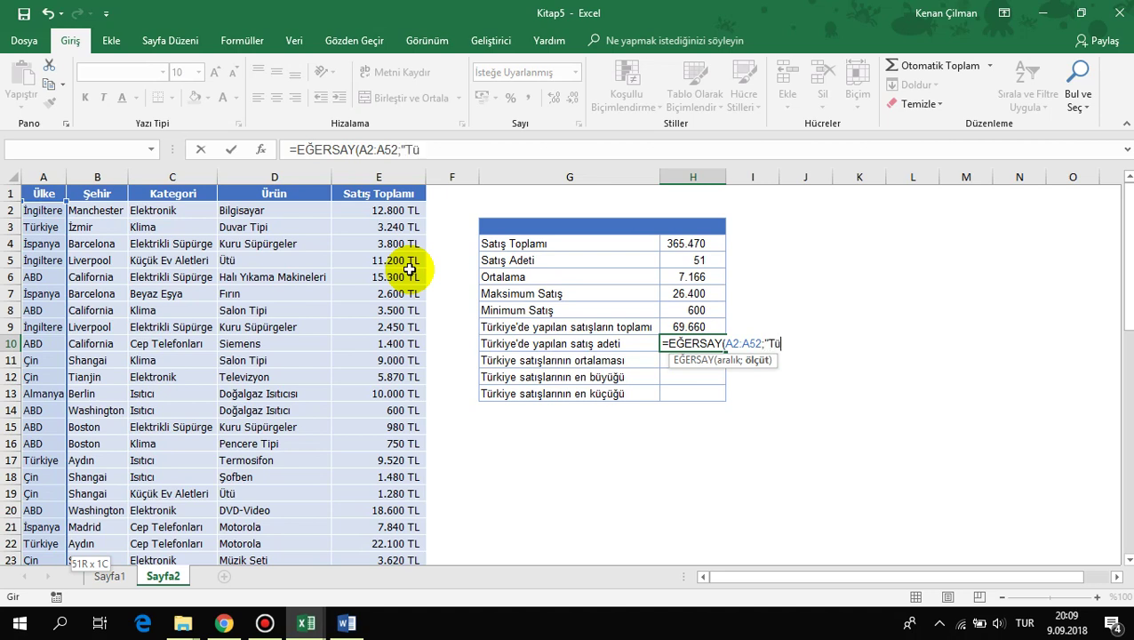
{"action": "type", "text": ")"}
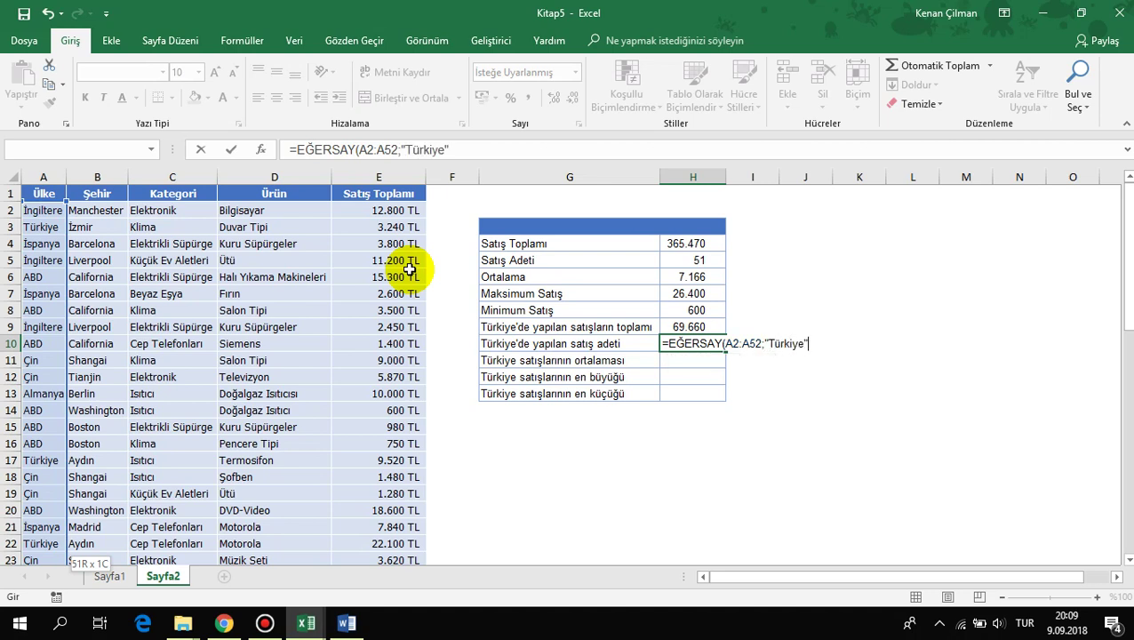
{"action": "key", "text": "Return"}
{"action": "key", "text": "Up"}
{"action": "key", "text": "F2"}
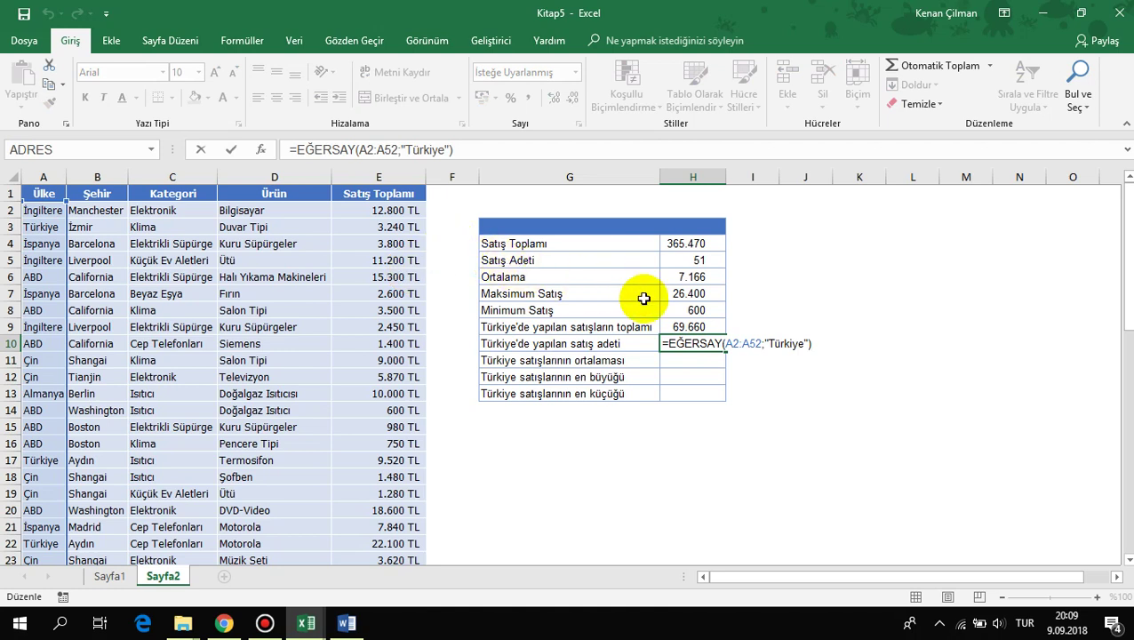
{"action": "left_click", "coordinate": [691, 346]}
{"action": "left_click", "coordinate": [691, 359]}
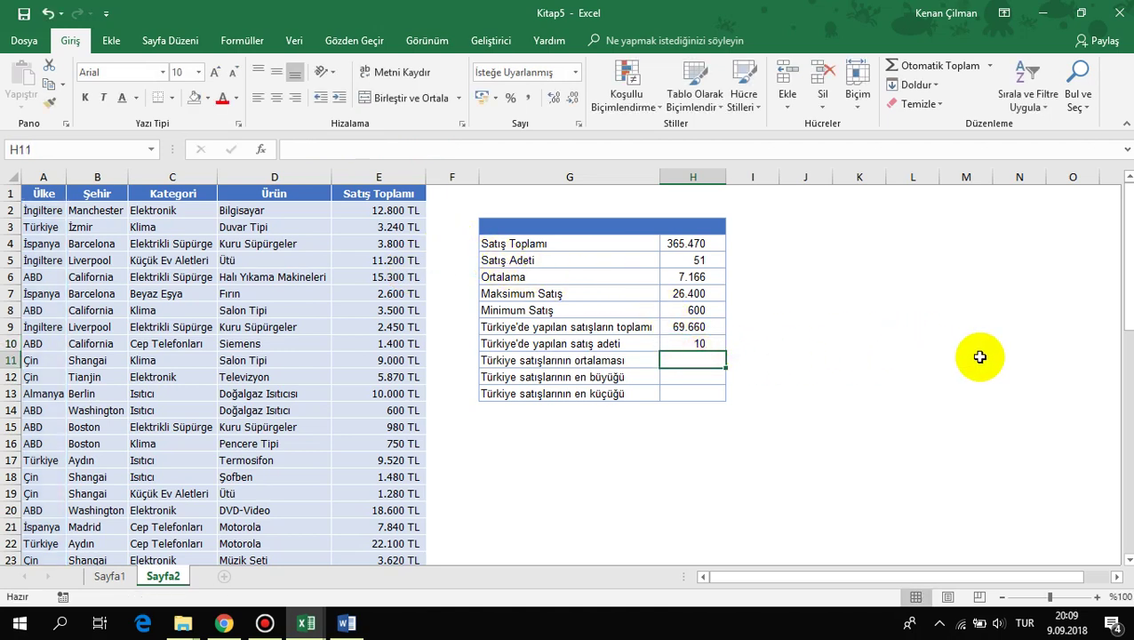
Start an EĞERORTALAMA formula in H11 using A2:A52 as the criteria range
{"action": "type", "text": "=EĞER"}
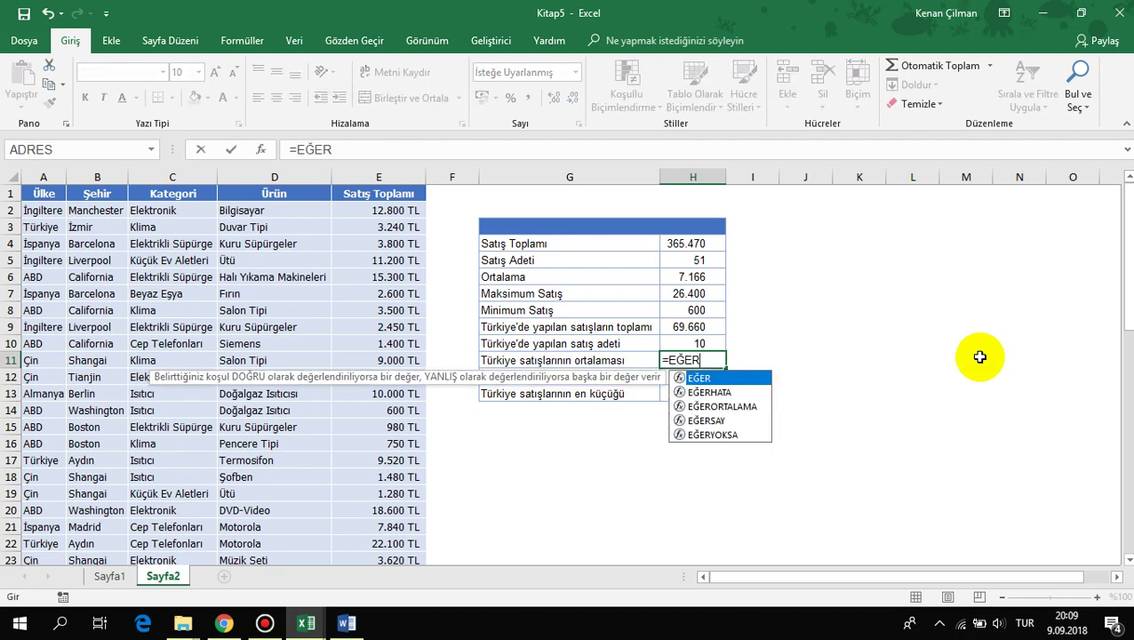
{"action": "key", "text": "Down"}
{"action": "key", "text": "Down"}
{"action": "key", "text": "Tab"}
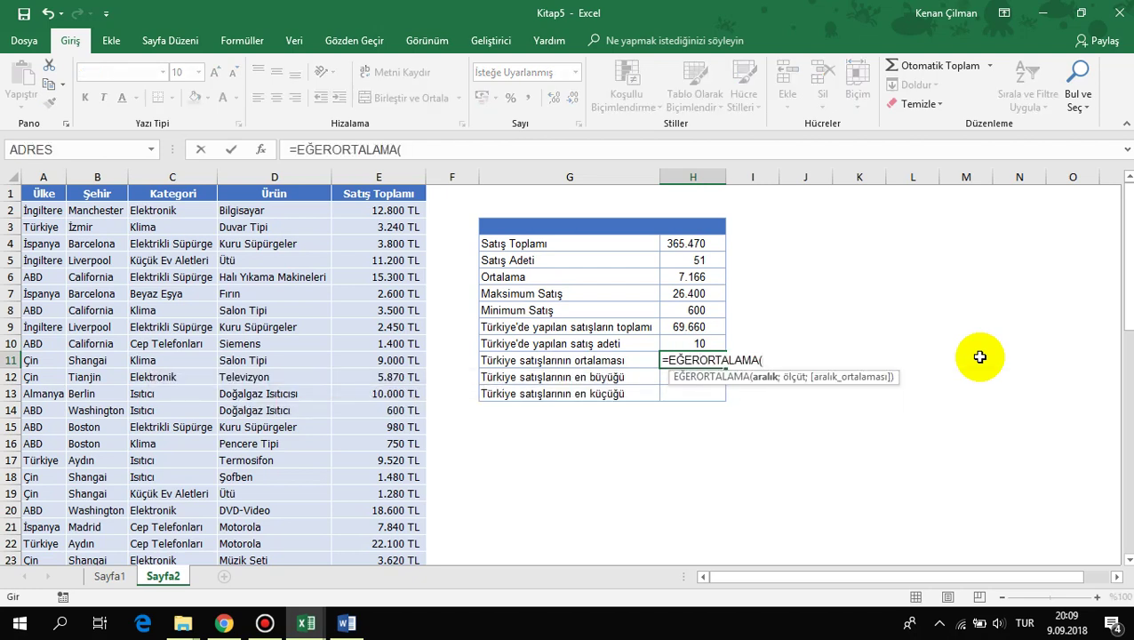
{"action": "left_click", "coordinate": [46, 209]}
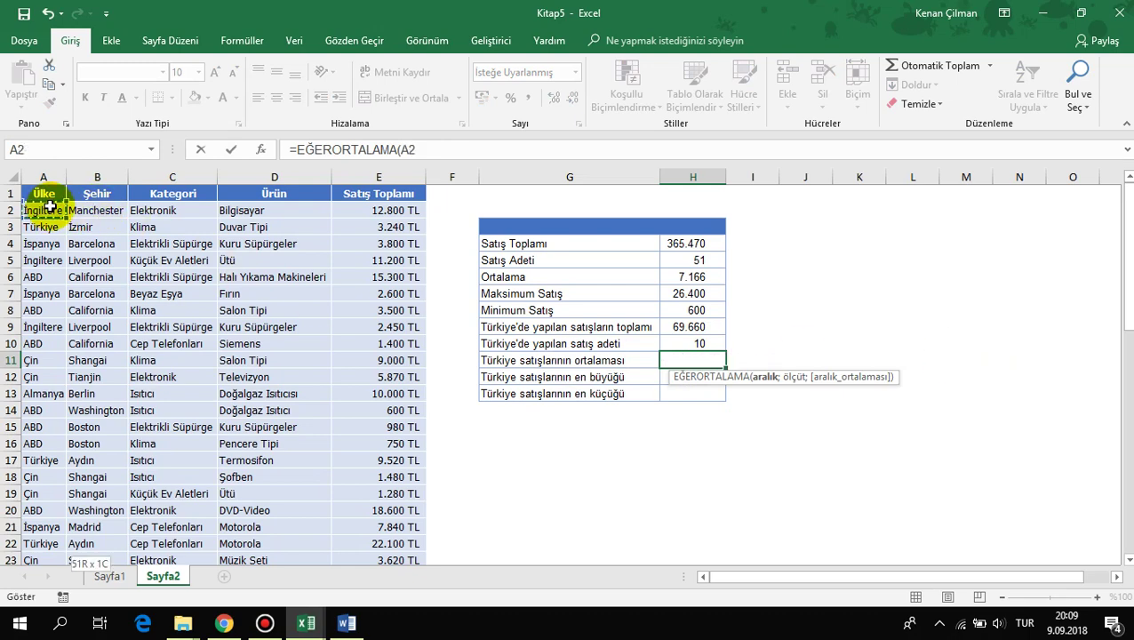
{"action": "key", "text": "ctrl+shift+Down"}
{"action": "type", "text": ":A52;"}
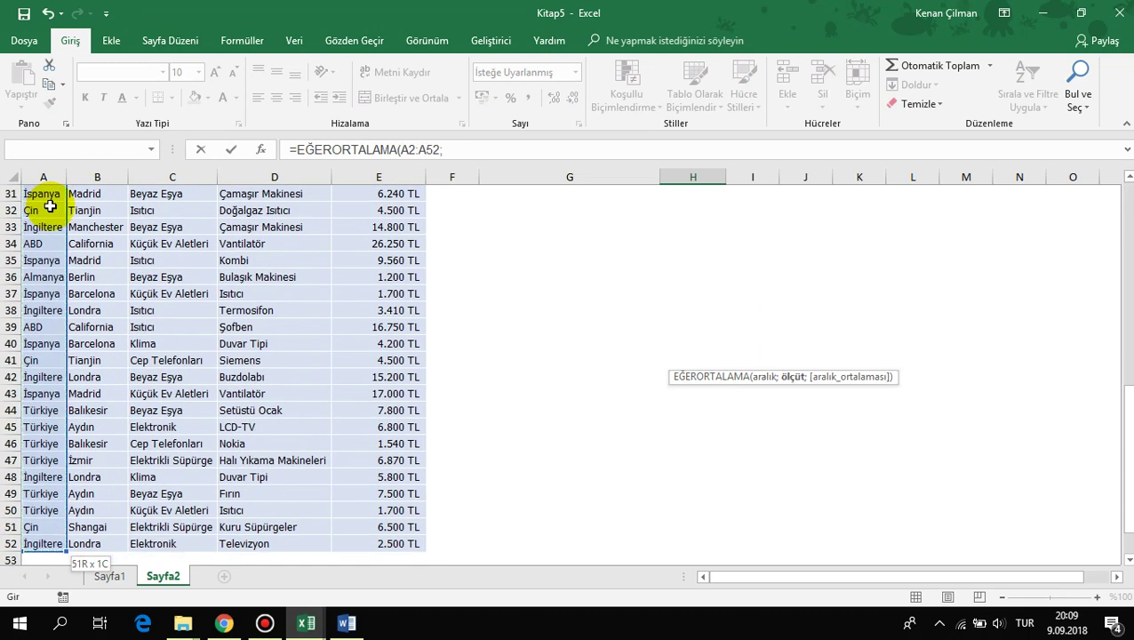
Complete the formula with the "Türkiye" criterion and averaging range E2:E52, giving 6.966
{"action": "scroll", "coordinate": [49, 207], "scroll_direction": "up", "scroll_amount": 2}
{"action": "scroll", "coordinate": [250, 255], "scroll_direction": "up", "scroll_amount": 8}
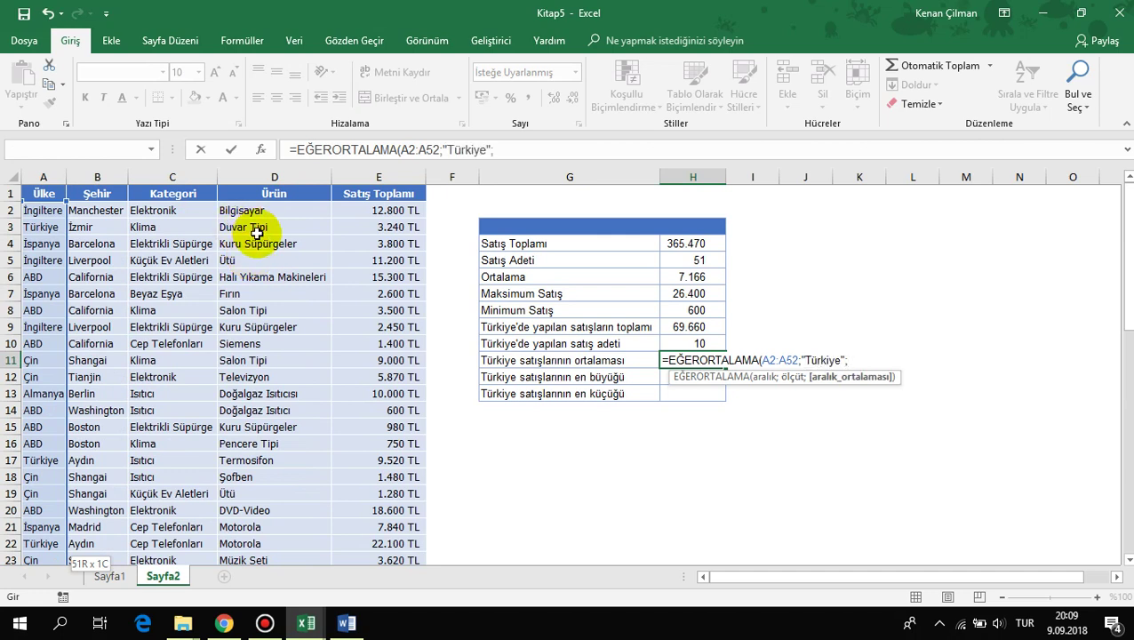
{"action": "left_click", "coordinate": [378, 210]}
{"action": "key", "text": "ctrl+shift+Down"}
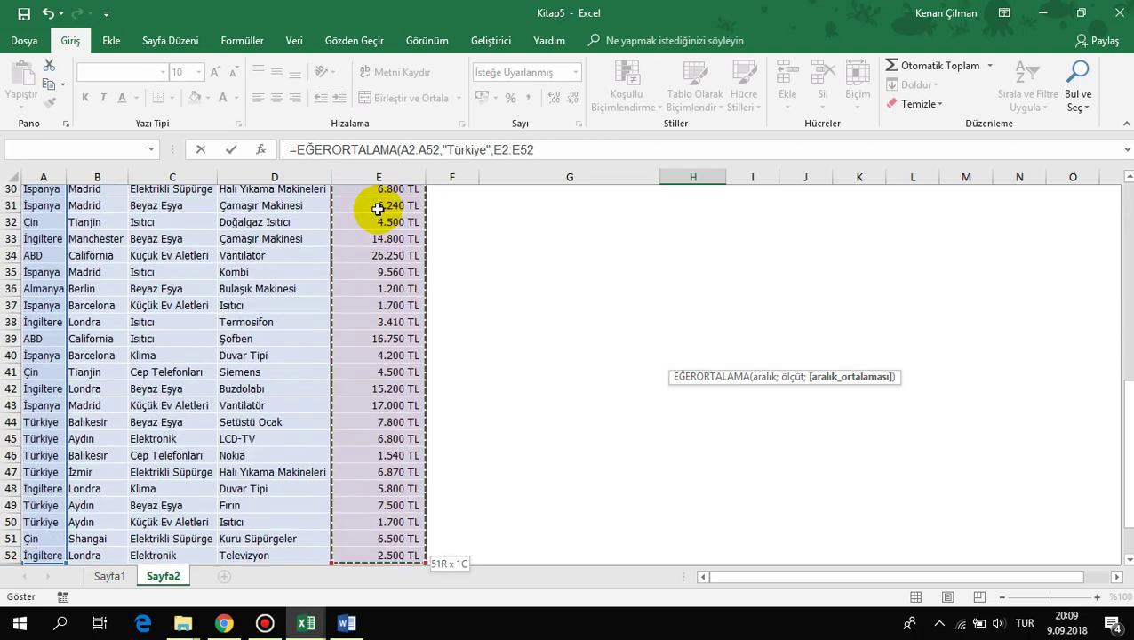
{"action": "scroll", "coordinate": [456, 261], "scroll_direction": "up", "scroll_amount": 3}
{"action": "scroll", "coordinate": [458, 263], "scroll_direction": "up", "scroll_amount": 7}
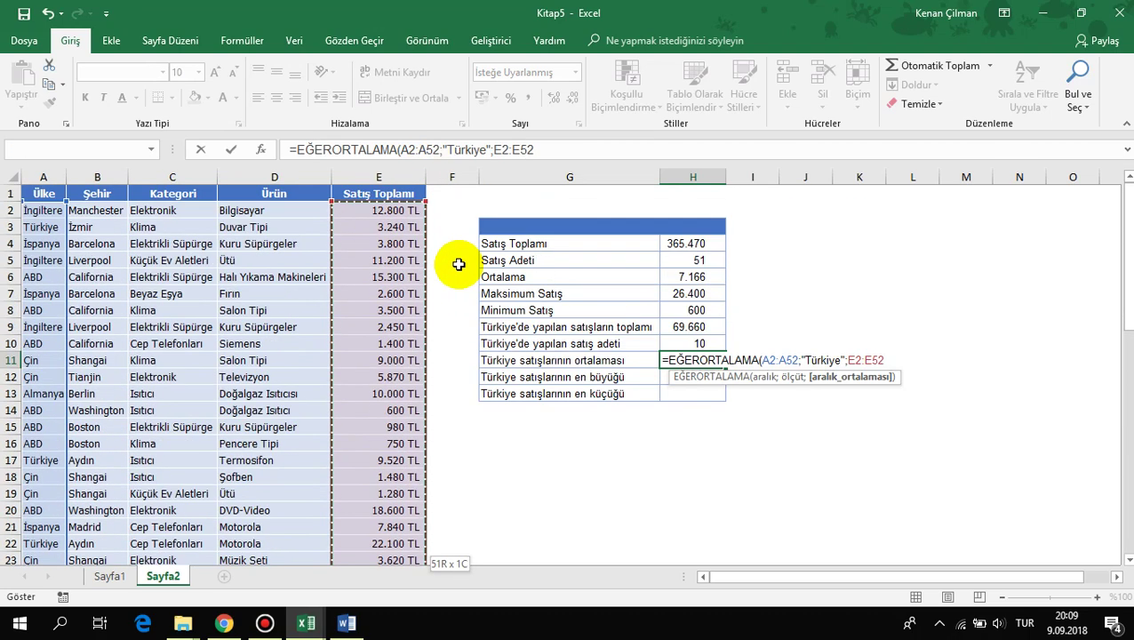
{"action": "type", "text": ")"}
{"action": "key", "text": "Return"}
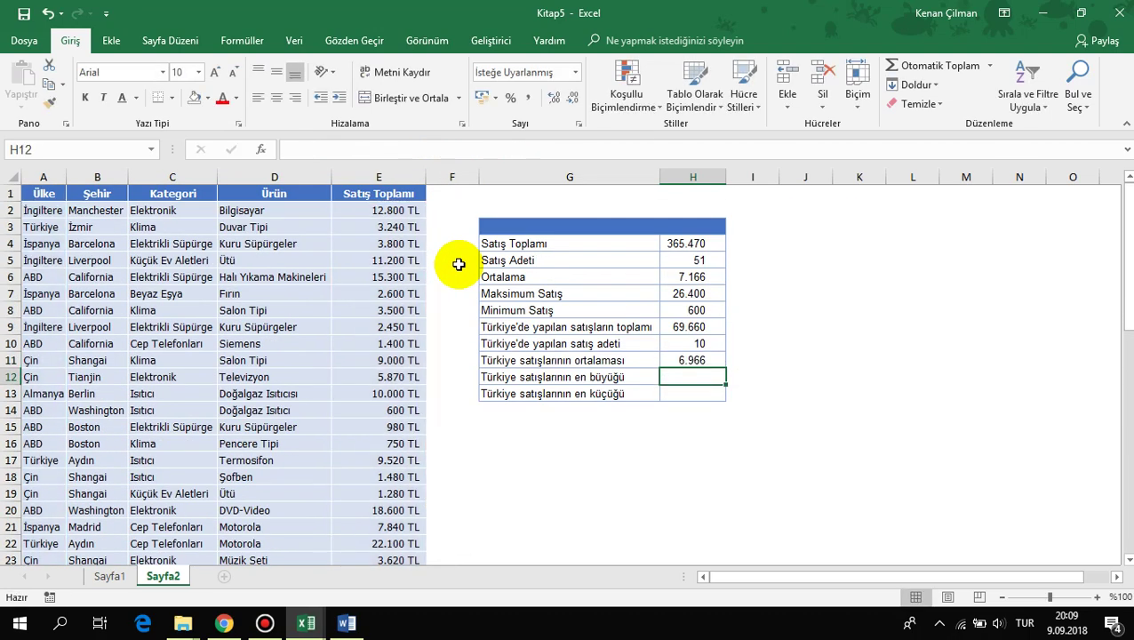
Review the H11 average formula without changing it
{"action": "key", "text": "Up"}
{"action": "key", "text": "F2"}
{"action": "key", "text": "Escape"}
{"action": "left_click_drag", "start_coordinate": [562, 362], "coordinate": [690, 361]}
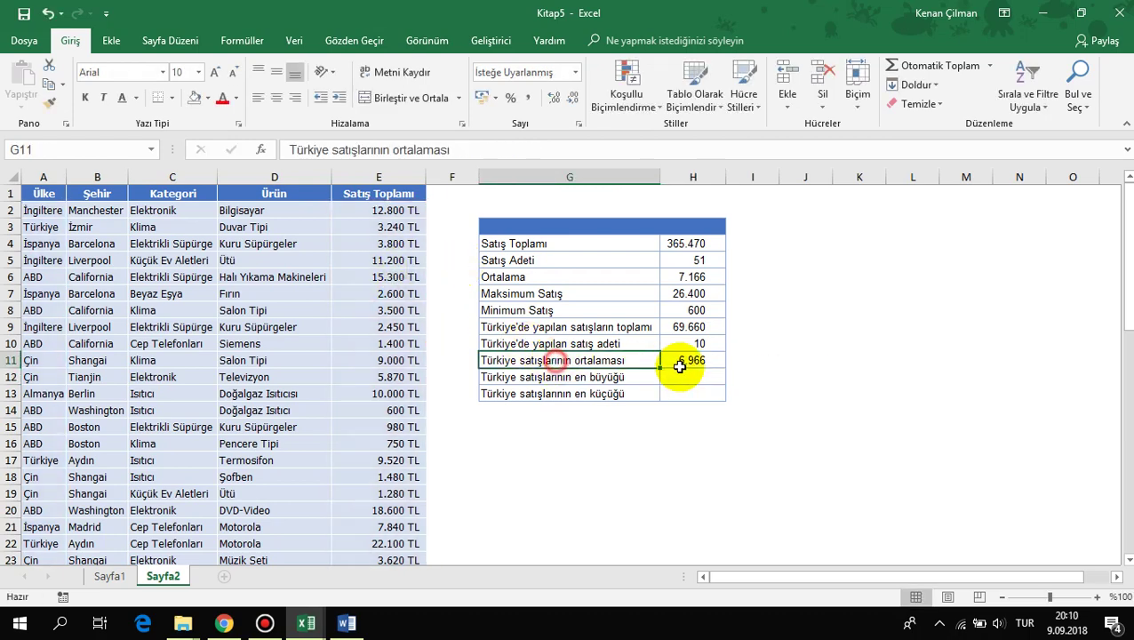
{"action": "left_click", "coordinate": [791, 347]}
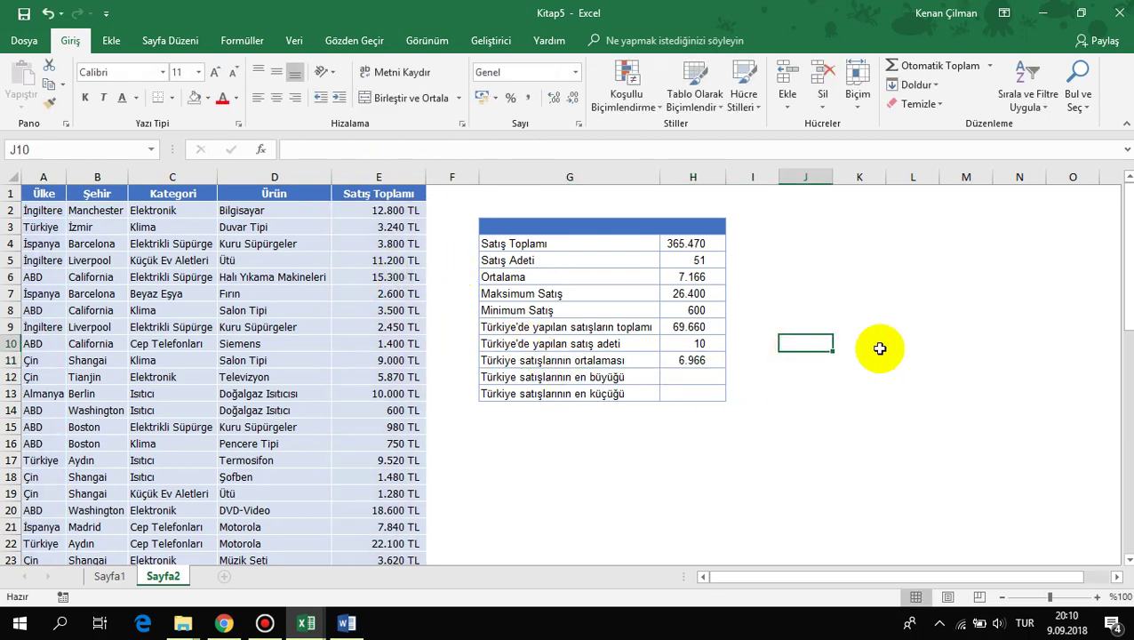
{"action": "type", "text": "=EĞER"}
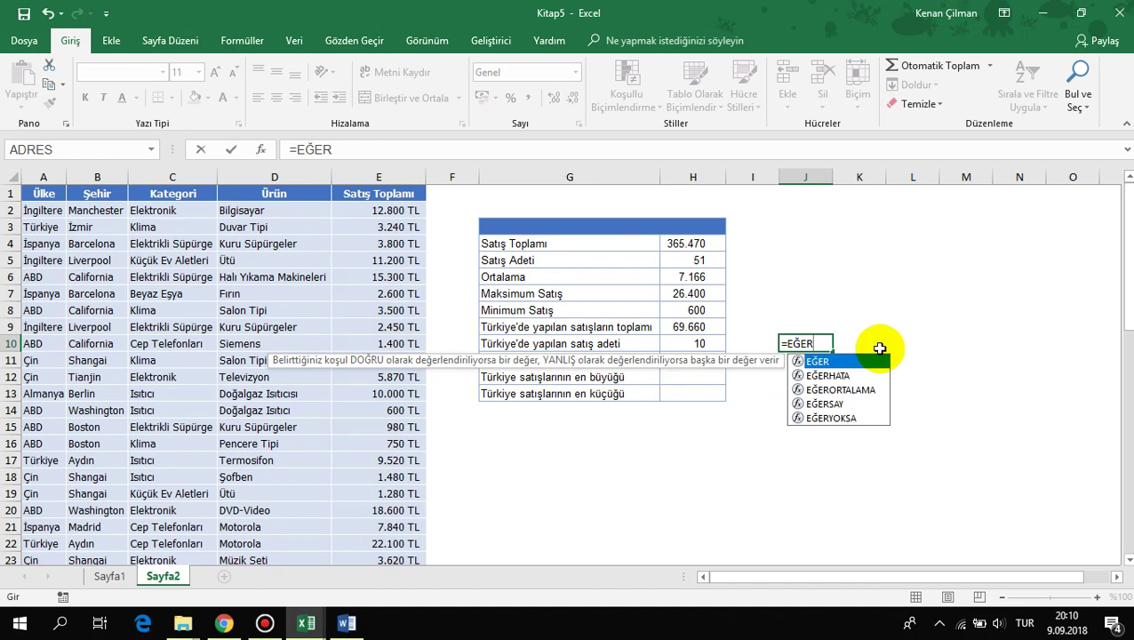
{"action": "key", "text": "Down"}
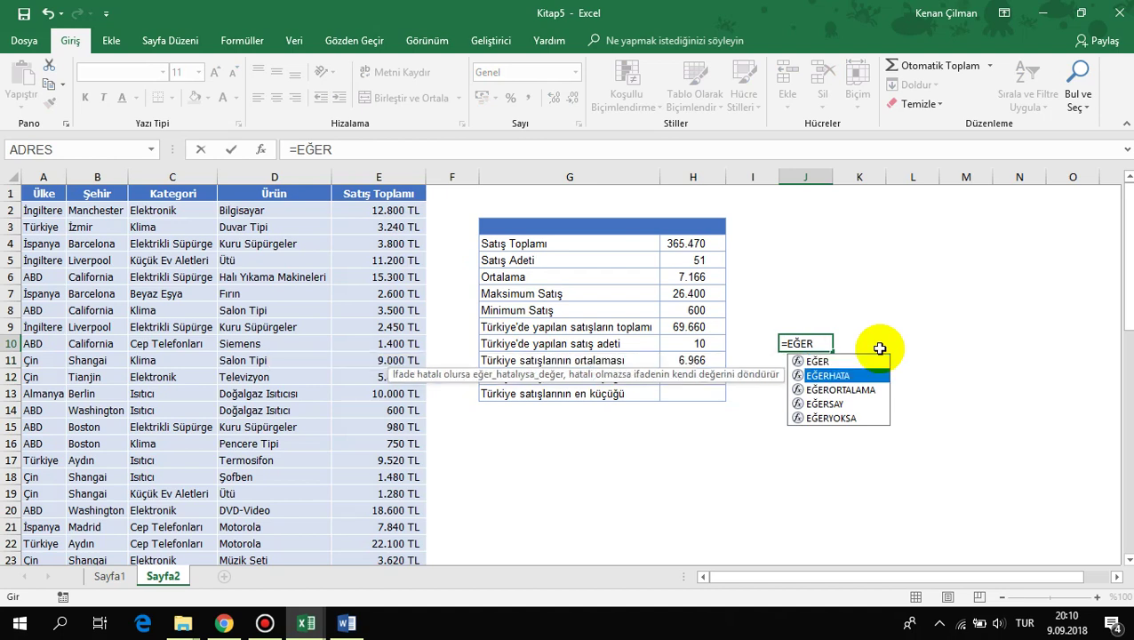
{"action": "key", "text": "Down"}
{"action": "key", "text": "Down"}
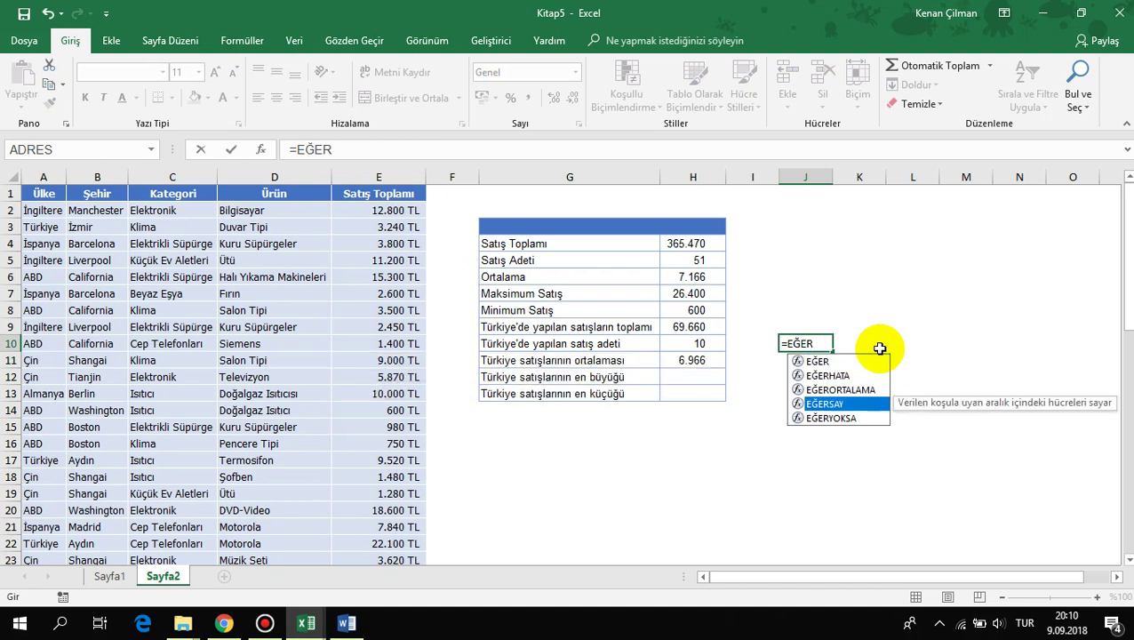
{"action": "key", "text": "Escape"}
{"action": "key", "text": "Escape"}
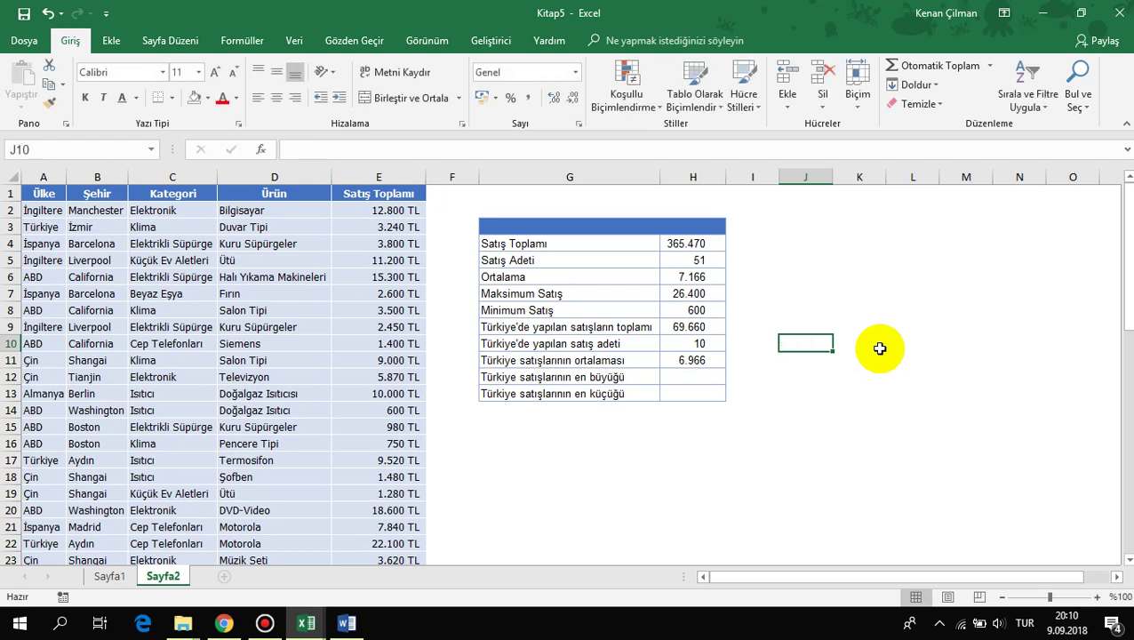
{"action": "type", "text": "=ETOP"}
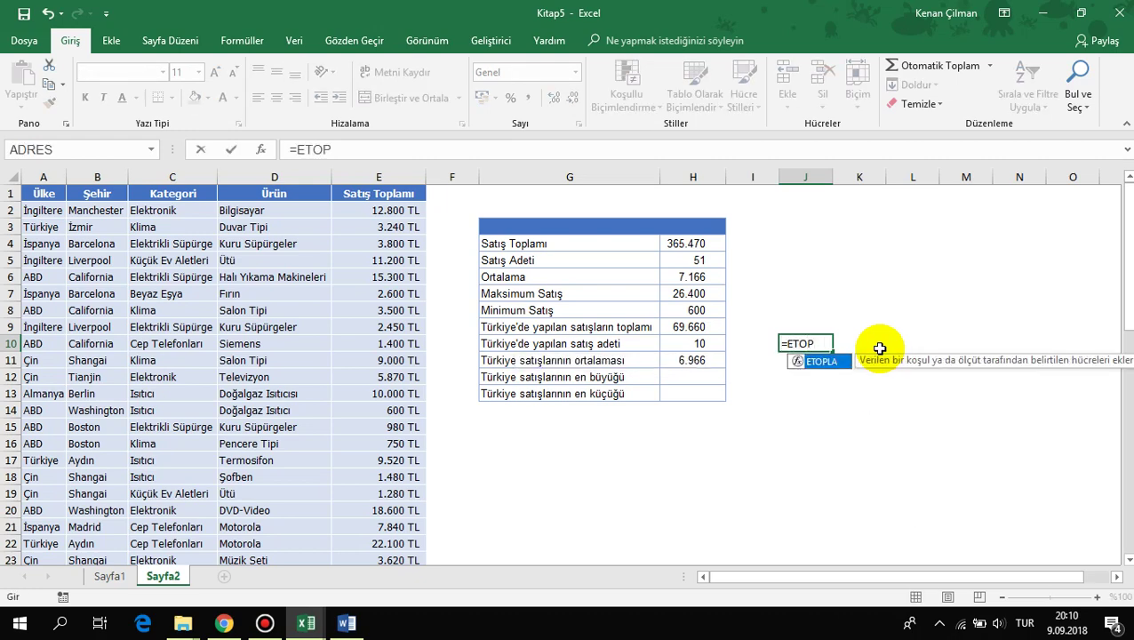
{"action": "key", "text": "Escape"}
{"action": "key", "text": "Escape"}
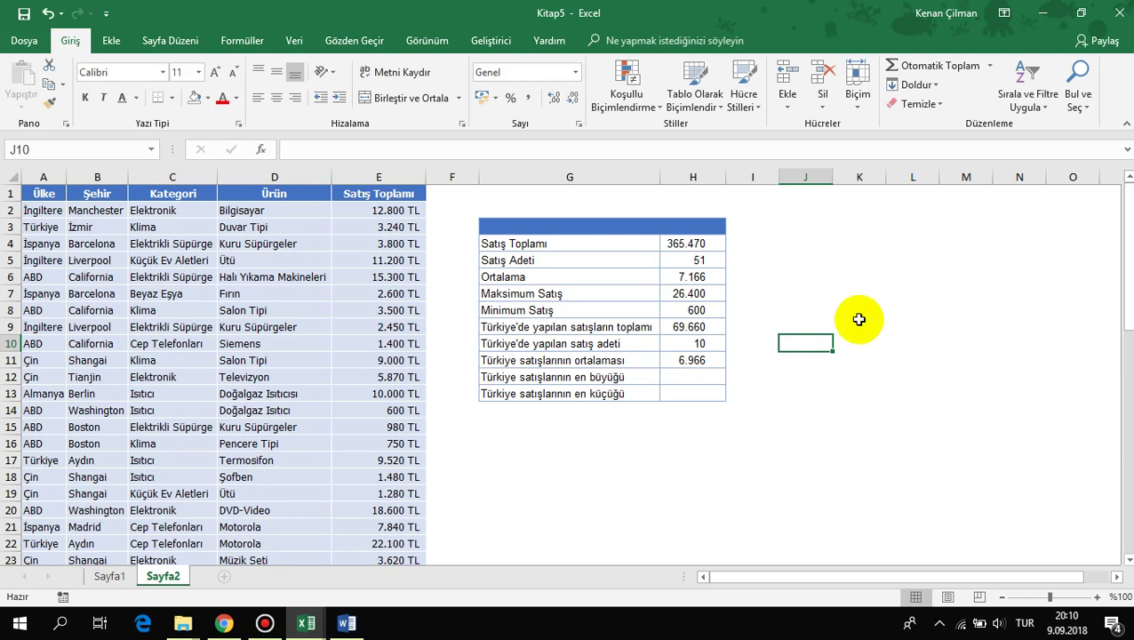
{"action": "left_click", "coordinate": [670, 297]}
{"action": "left_click", "coordinate": [520, 293]}
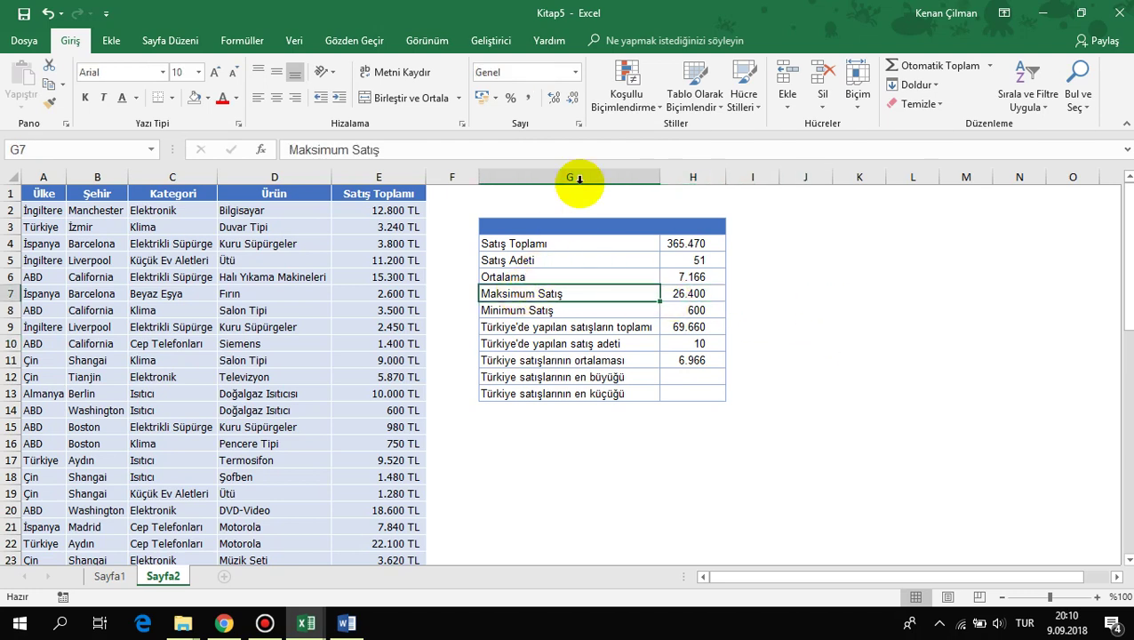